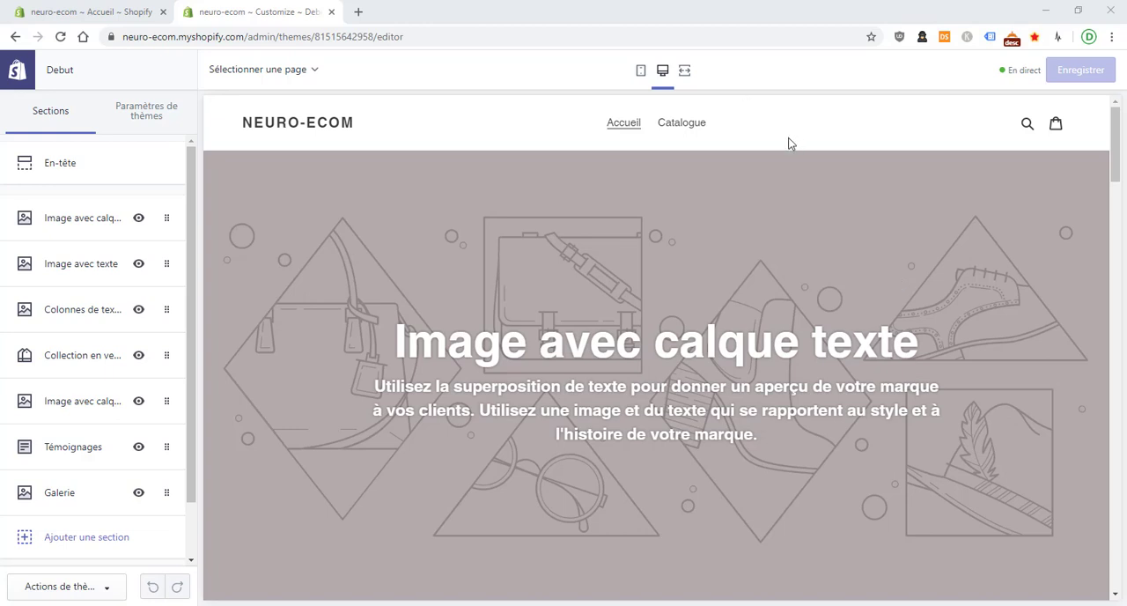
Add the Cerveau product from the catalogue to the cart and proceed from the cart to checkout
left_click(673, 129)
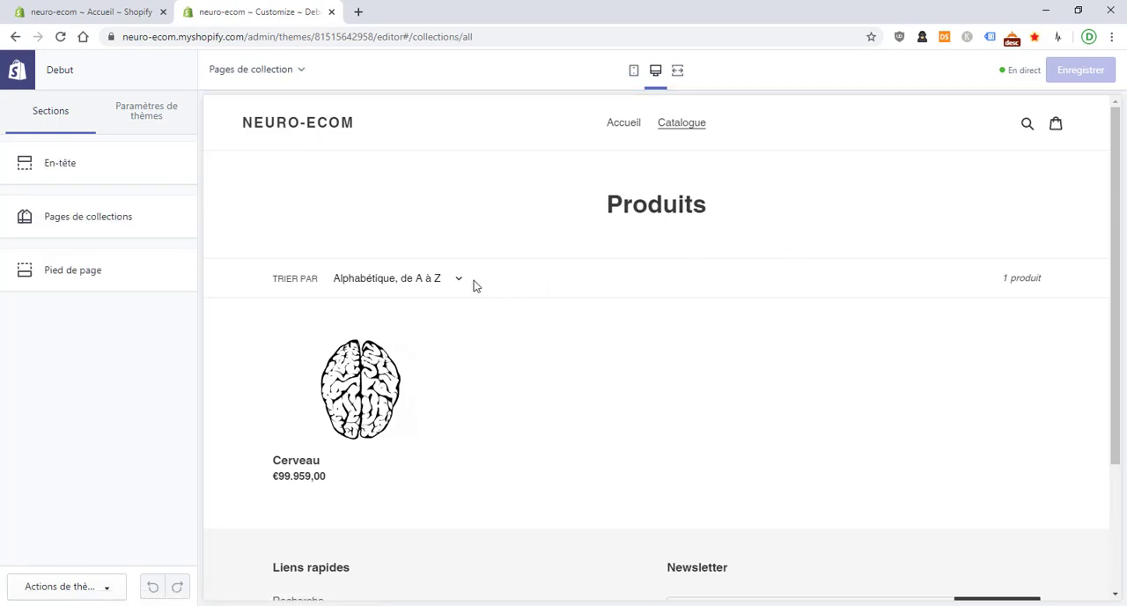
scroll(555, 231, "down", 3)
left_click(388, 255)
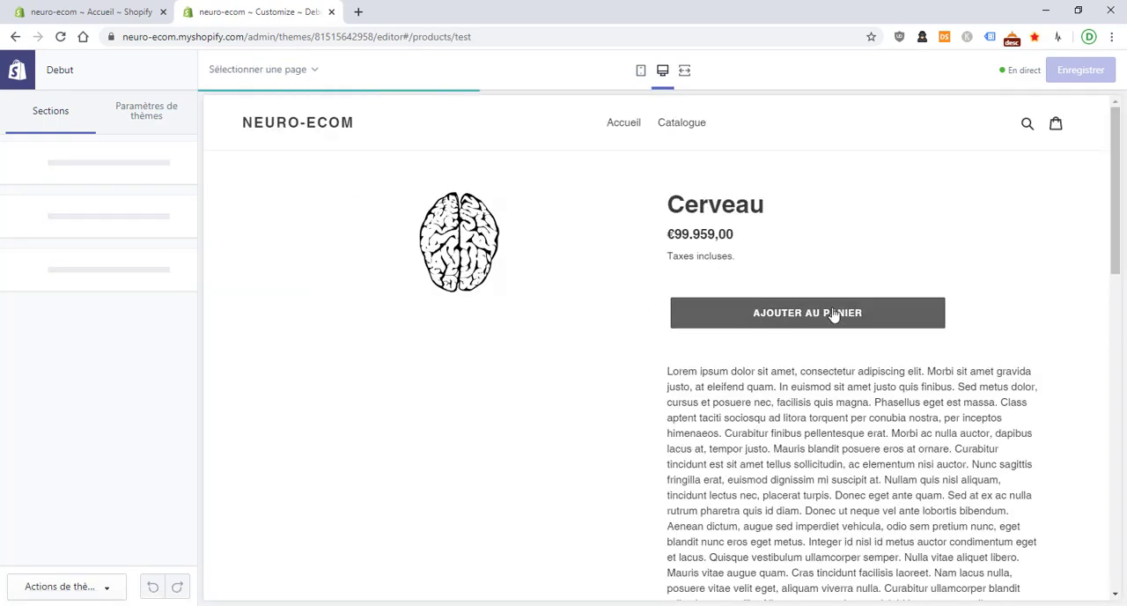
left_click(834, 315)
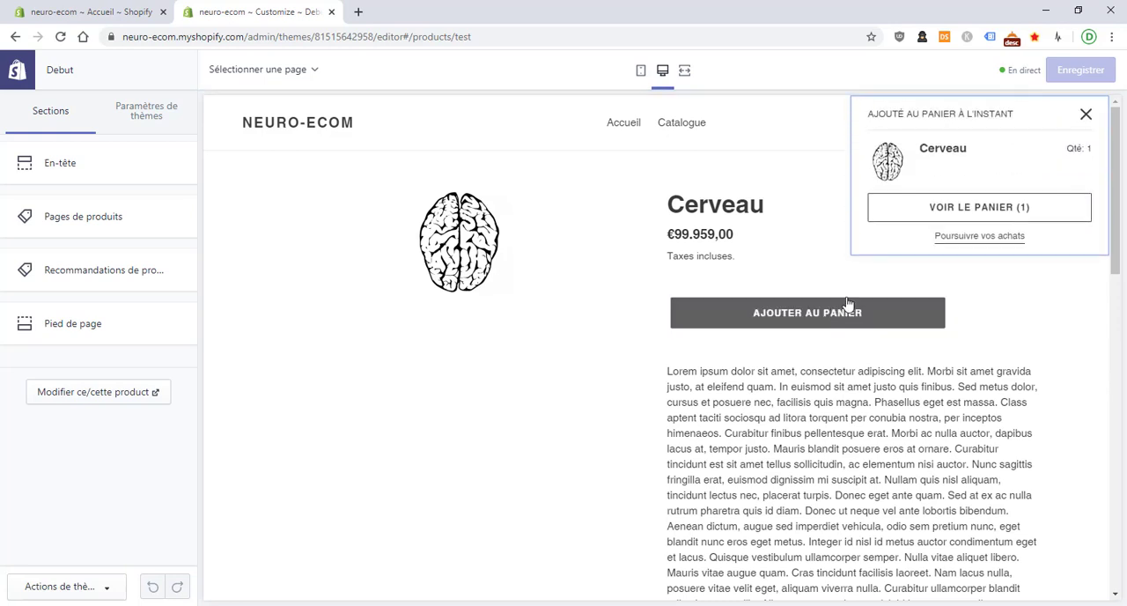
left_click(900, 219)
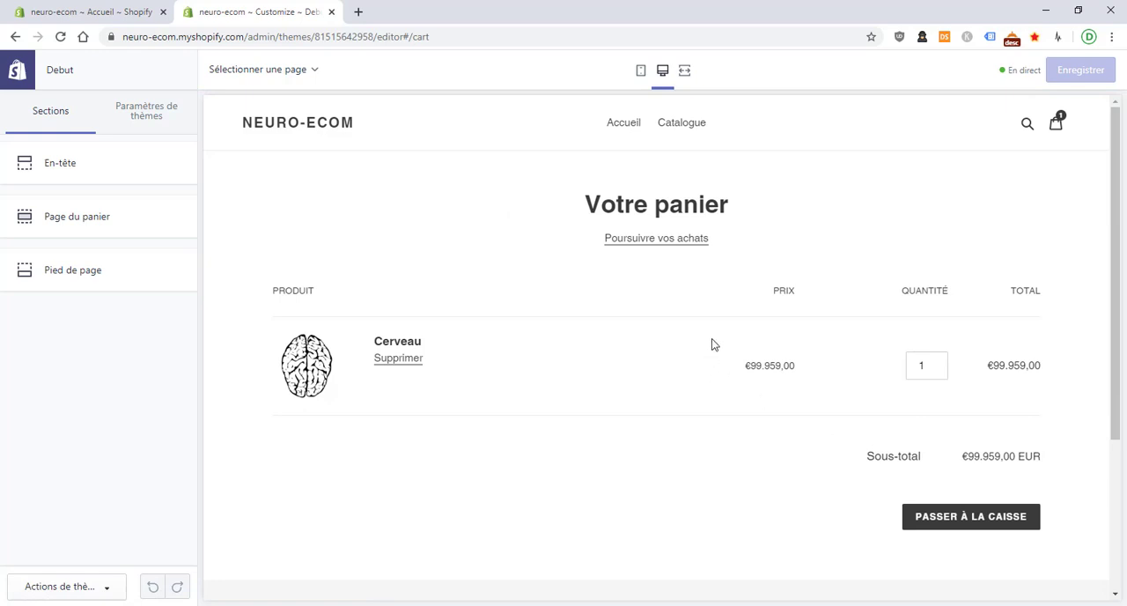
left_click(968, 515)
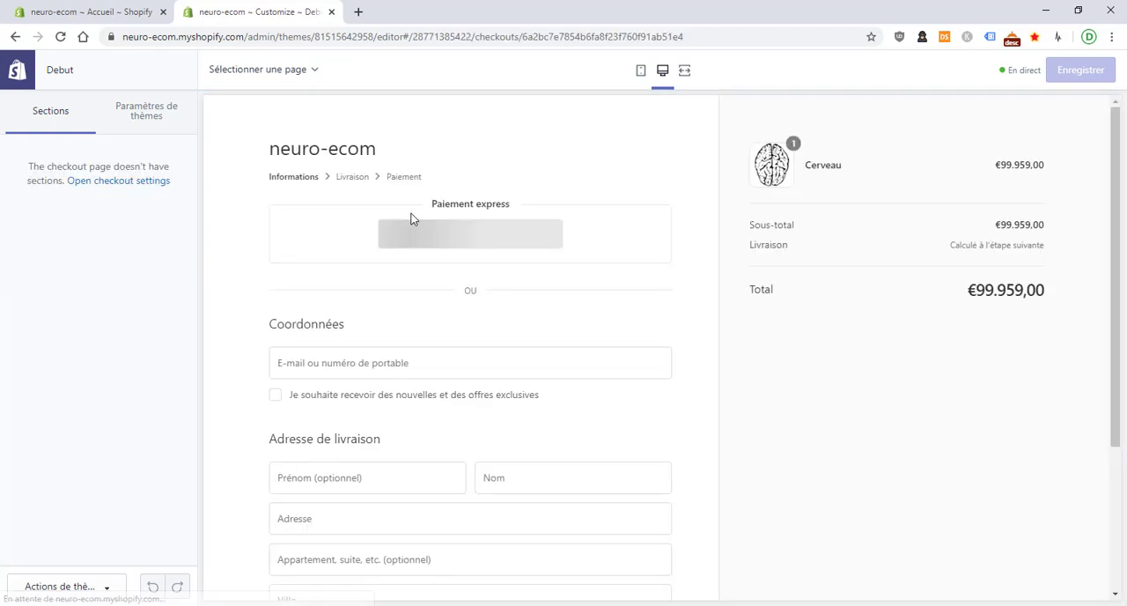
Fill in the checkout form with the customer's contact e-mail, first name and last name
left_click(381, 361)
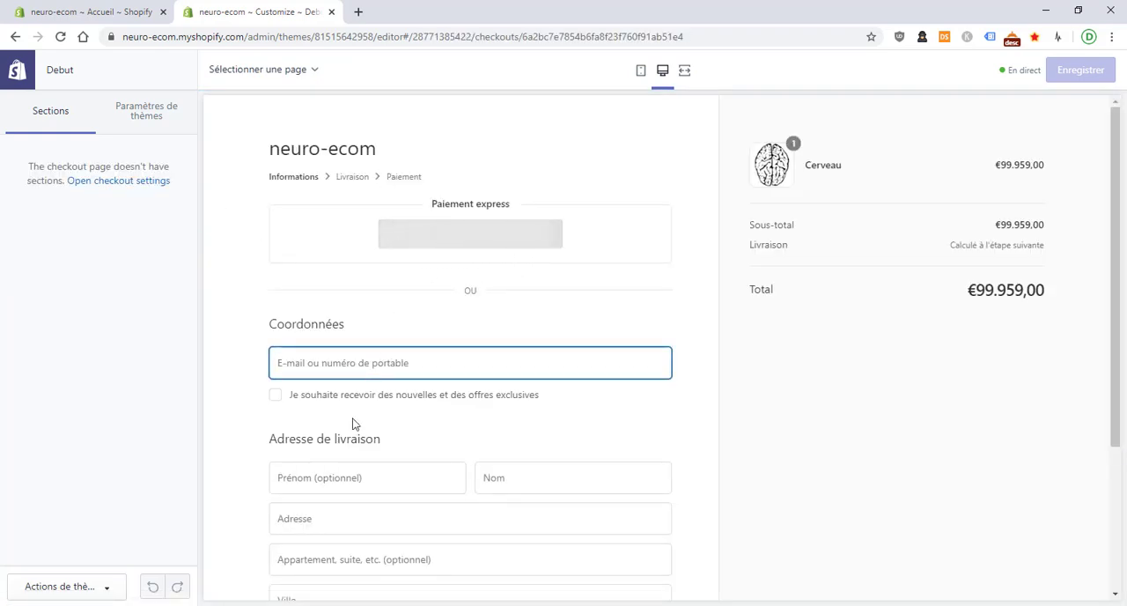
scroll(363, 409, "down", 2)
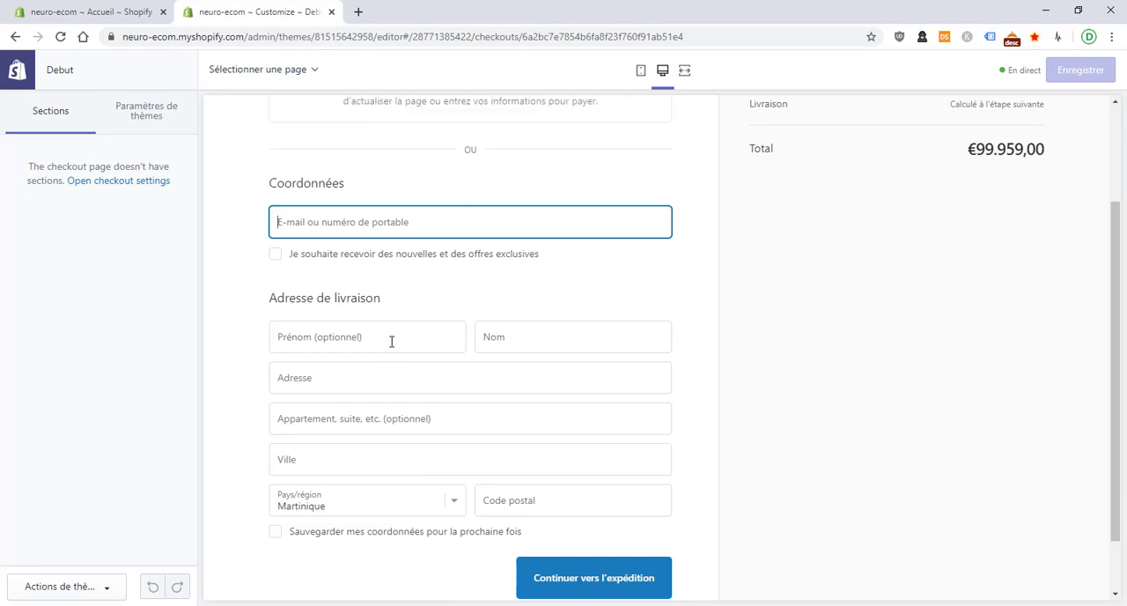
type("abs@hhhh.fr")
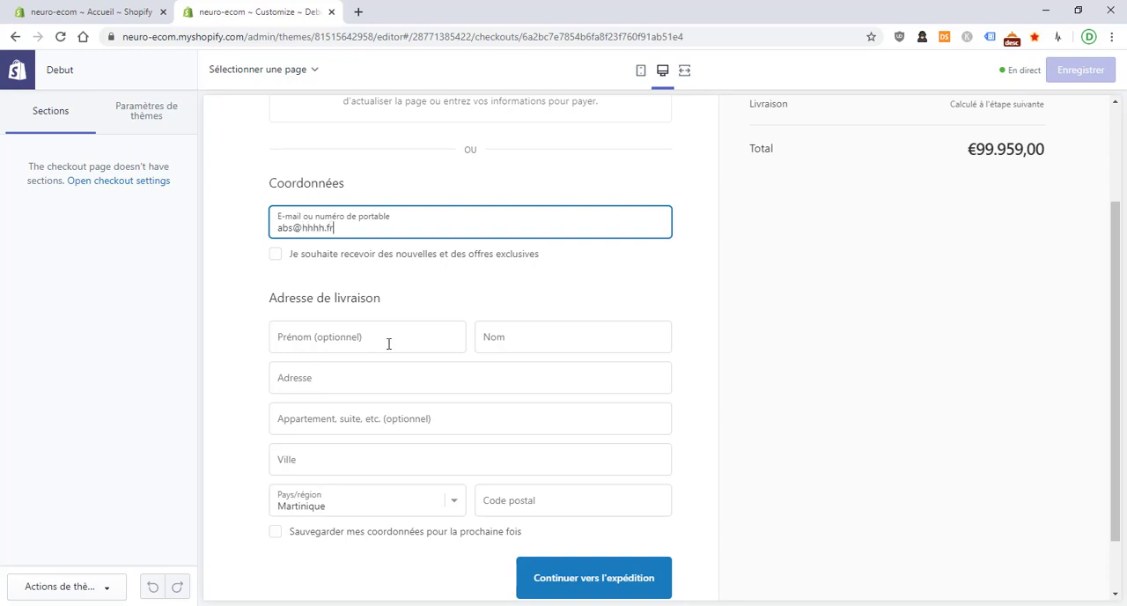
key("Tab")
key("Tab")
type("David")
key("Tab")
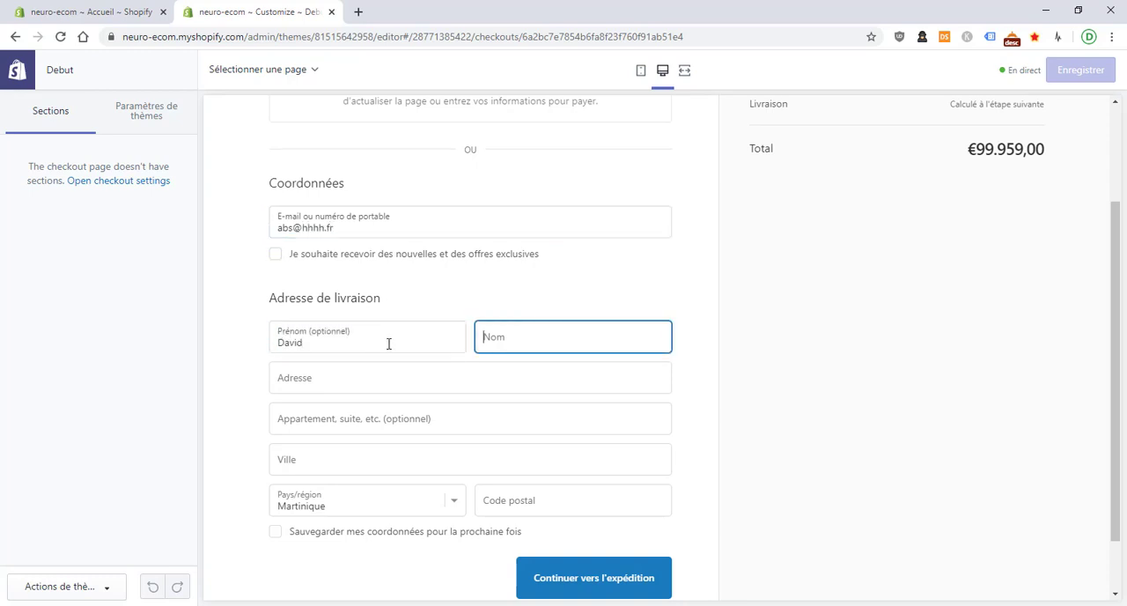
type("Nnnnn")
key("Tab")
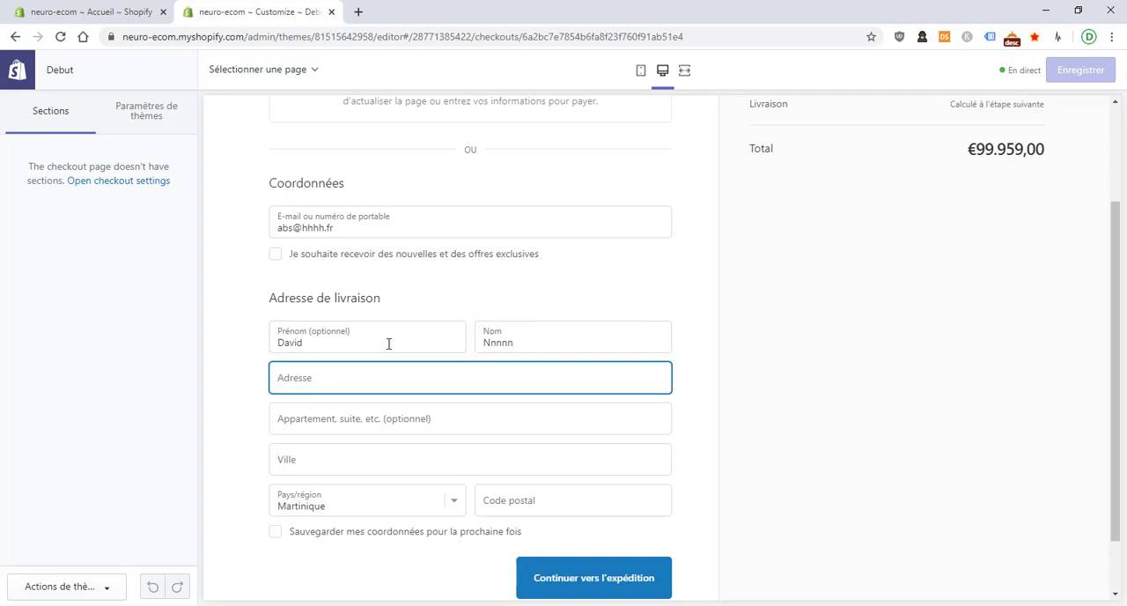
Enter the delivery street address, city and postal code, and continue to the shipping stage
left_click(389, 455)
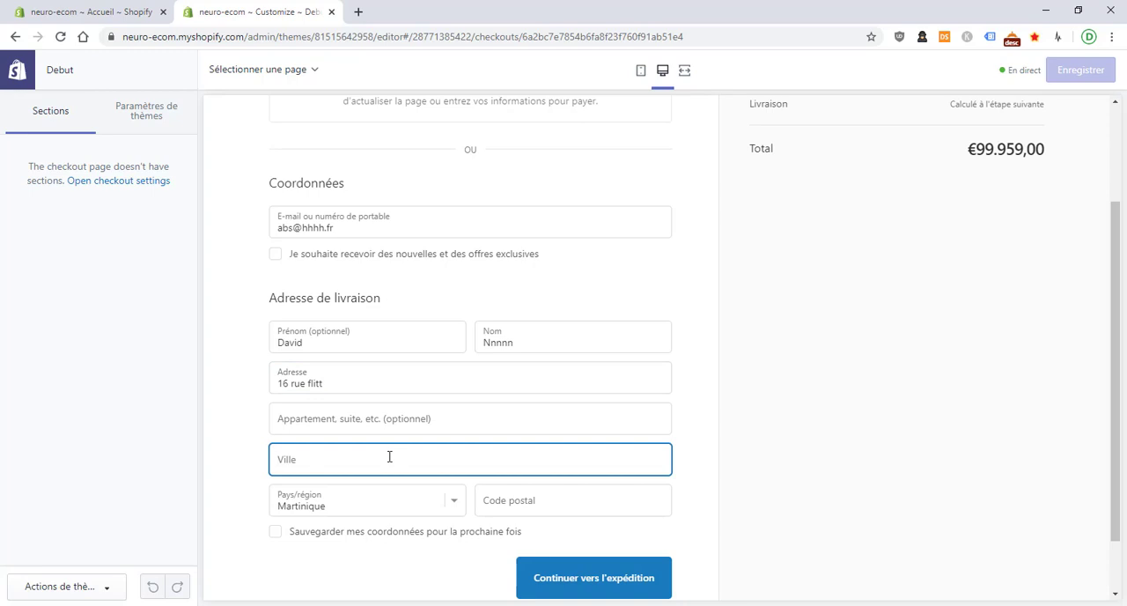
type("ppopopopo")
left_click(582, 494)
type("97244")
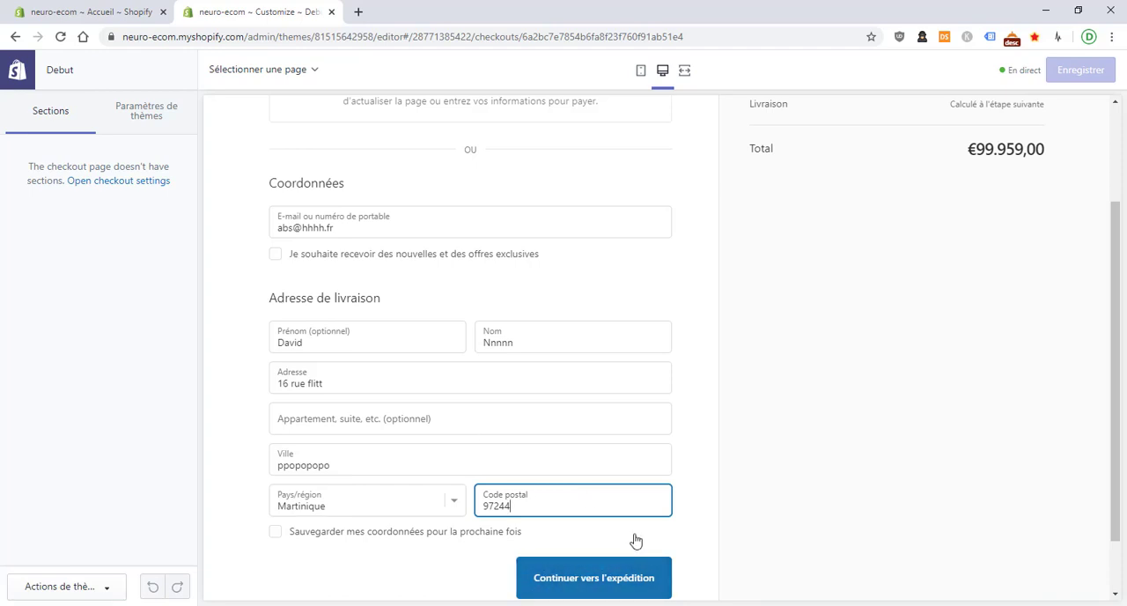
scroll(636, 538, "down", 1)
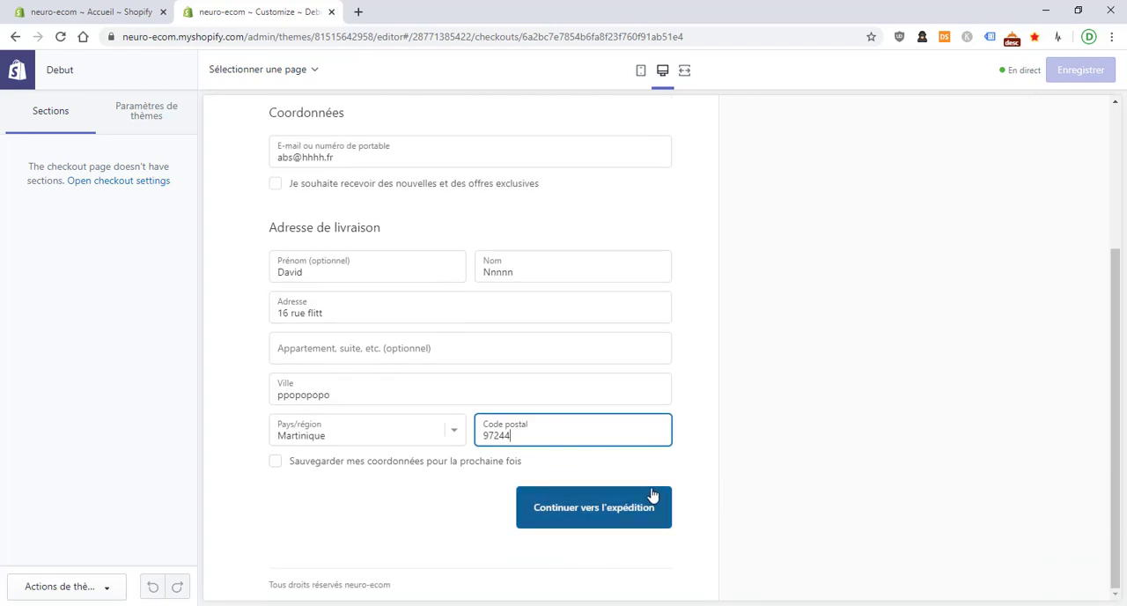
scroll(546, 334, "up", 3)
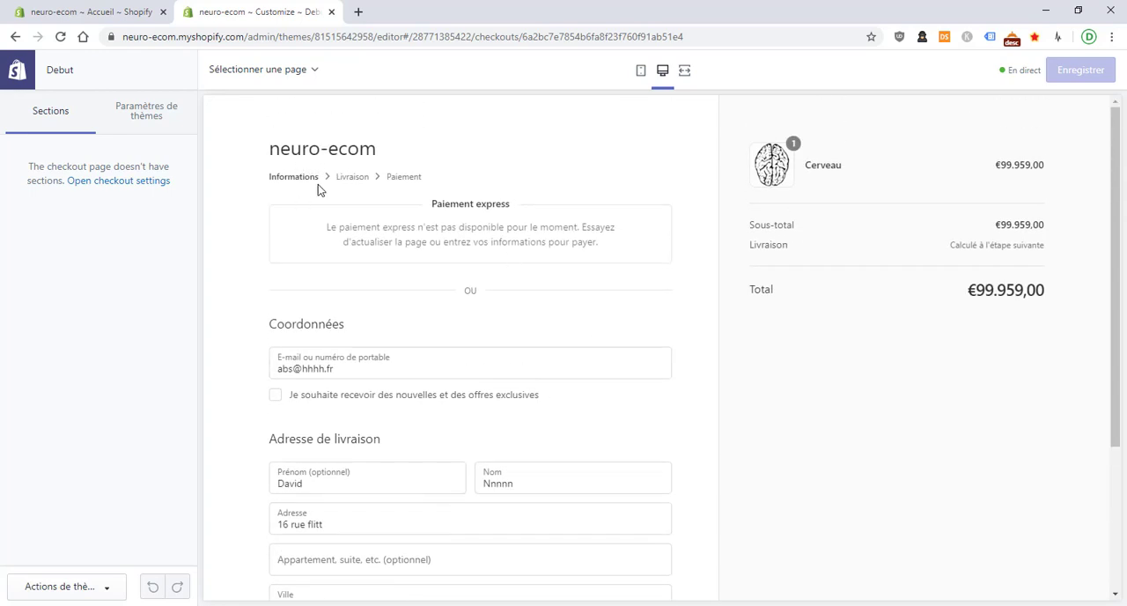
scroll(442, 258, "down", 3)
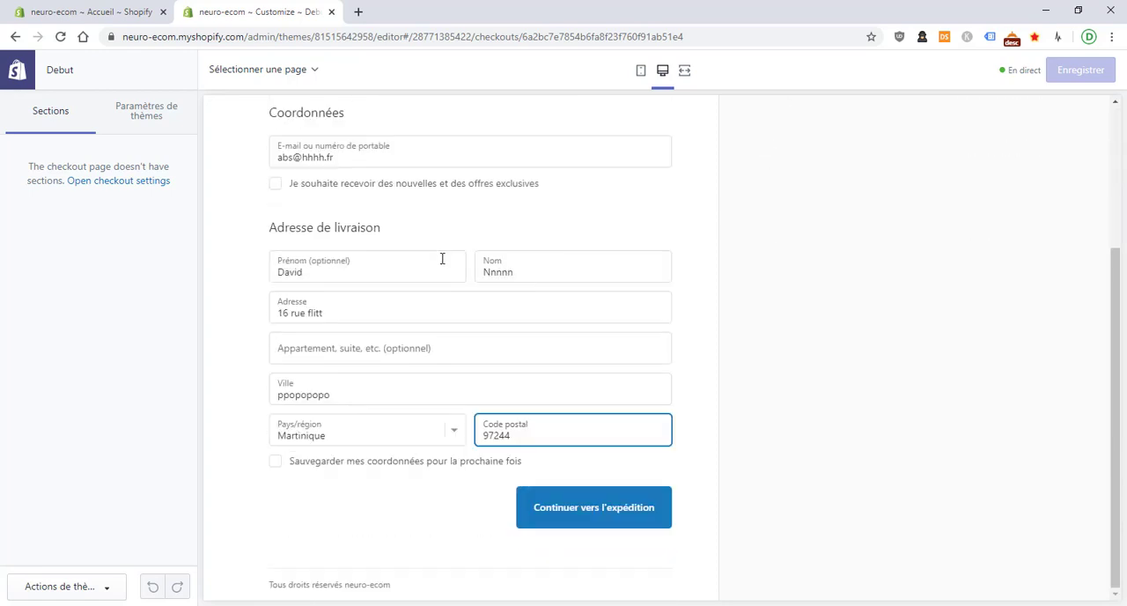
left_click(553, 506)
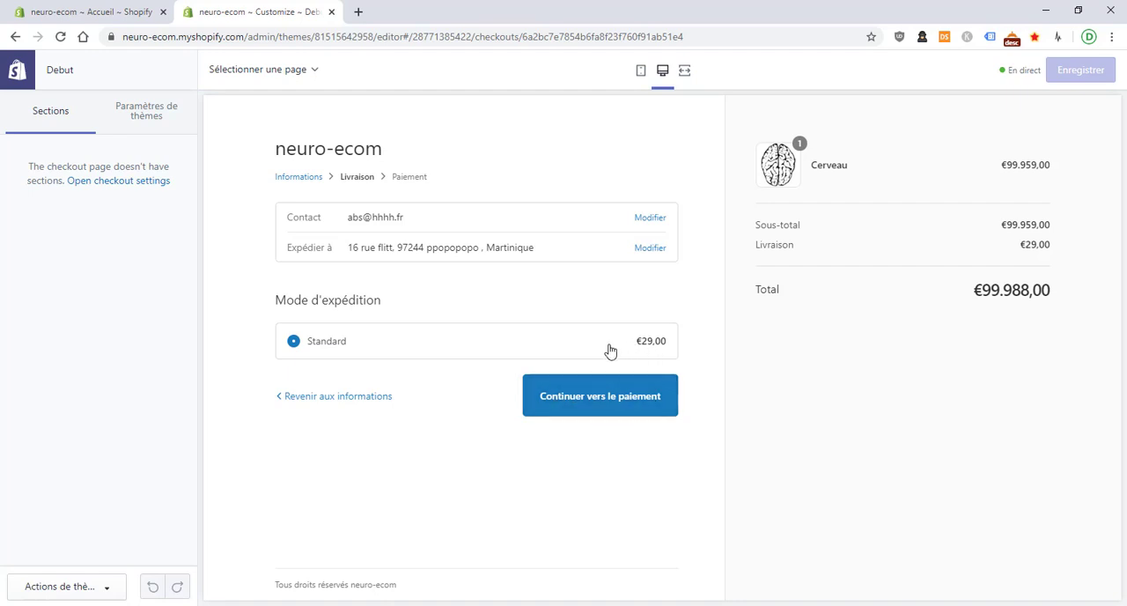
Keep Standard shipping, continue to the payment stage and review its payment and billing address options
left_click_drag(351, 222, 410, 221)
left_click(358, 224)
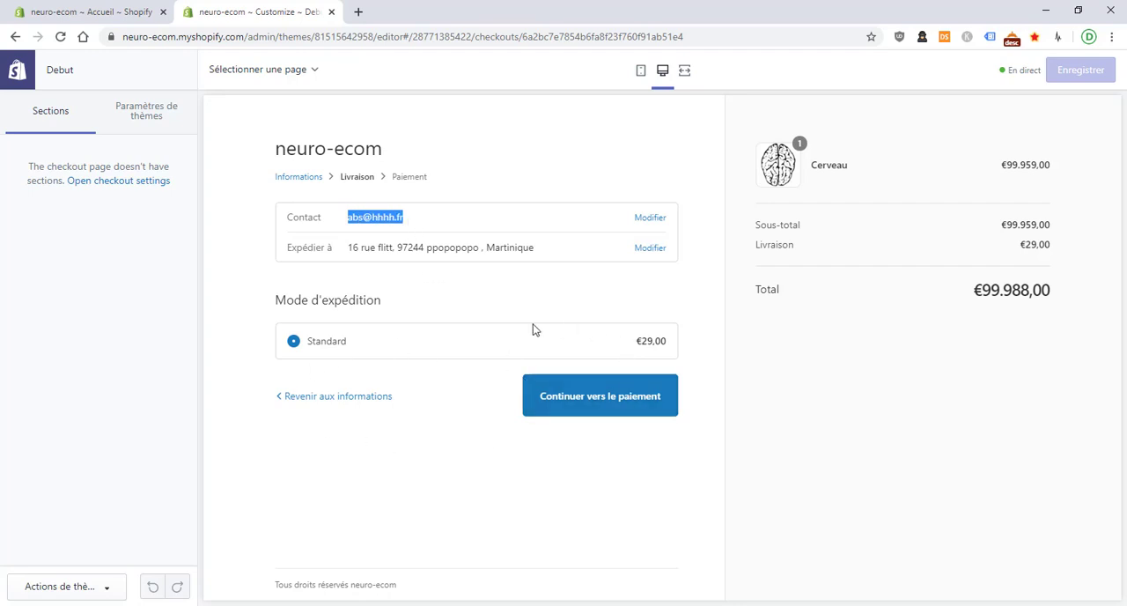
left_click(561, 402)
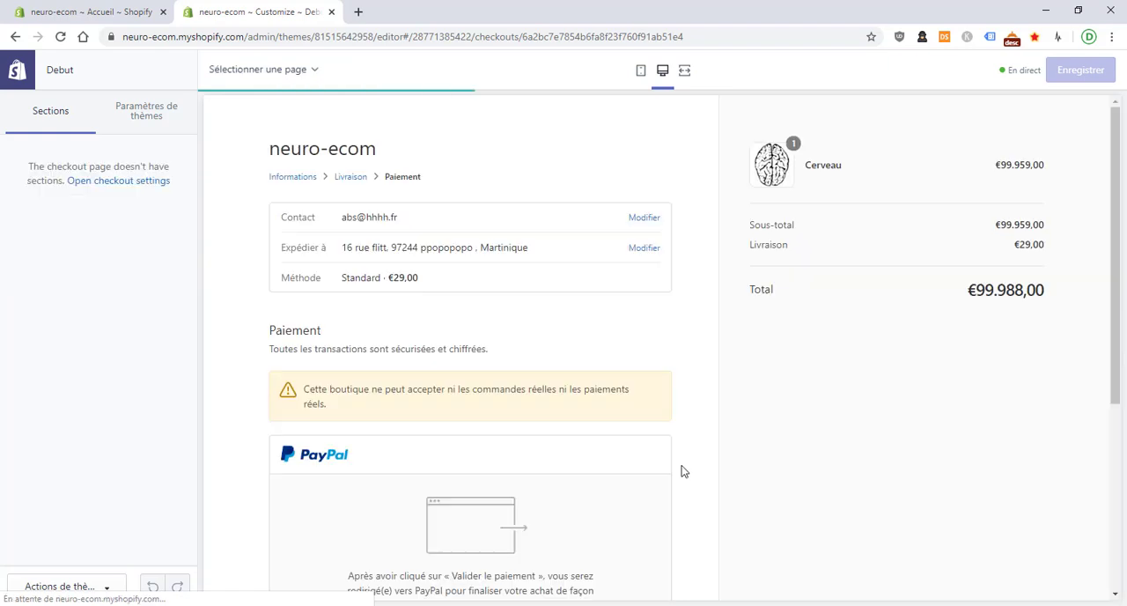
scroll(684, 471, "down", 4)
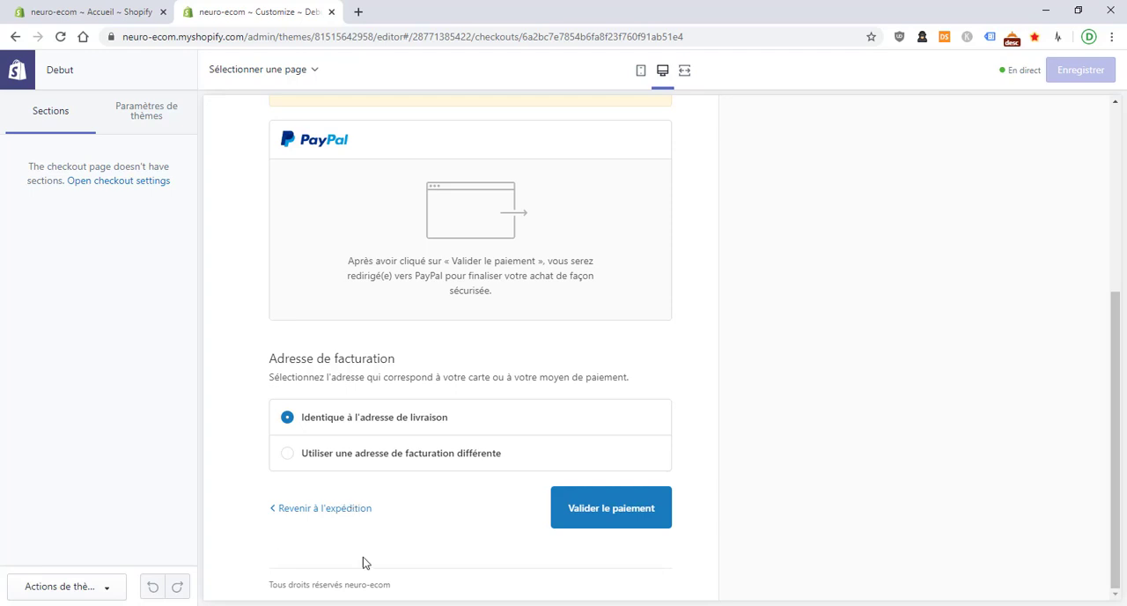
Go back through the checkout stages to the storefront and open the Cerveau product page from the catalogue
left_click(360, 508)
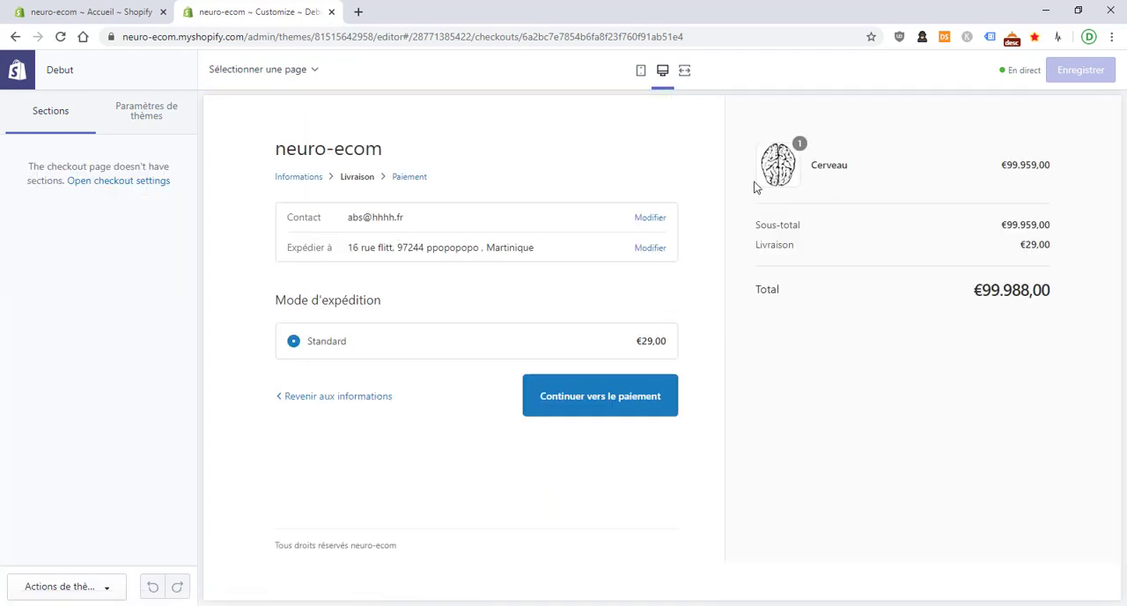
left_click(376, 398)
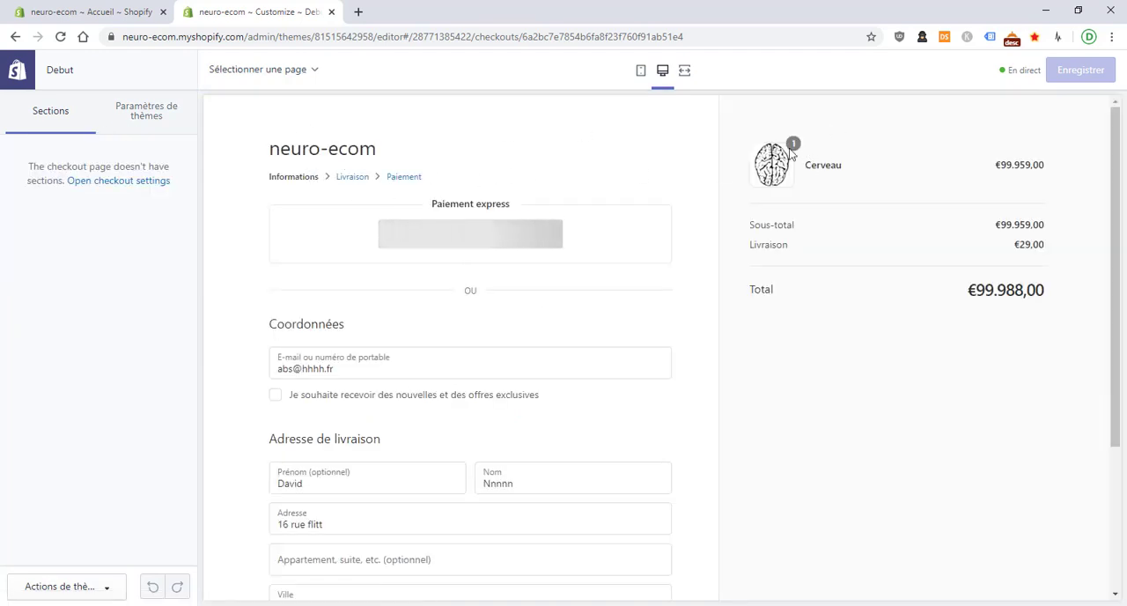
left_click(335, 152)
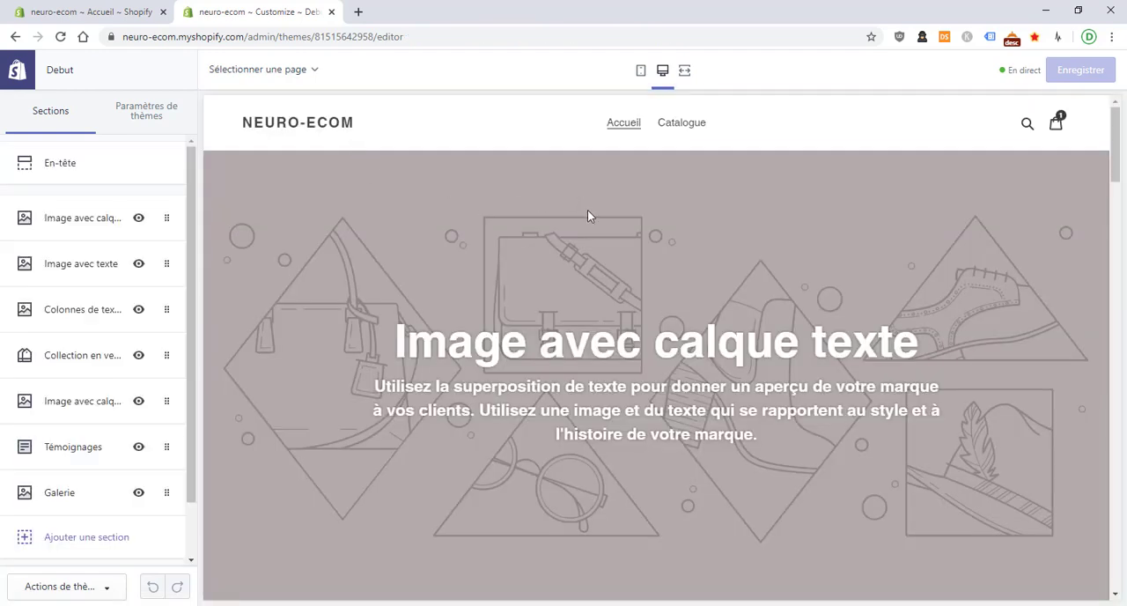
left_click(683, 129)
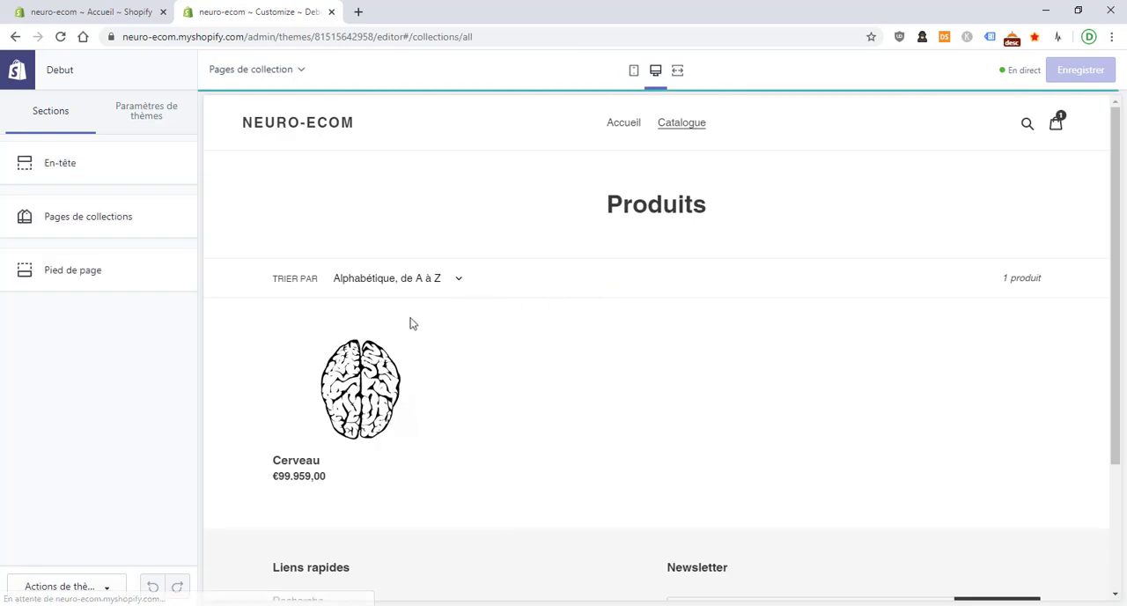
left_click(371, 357)
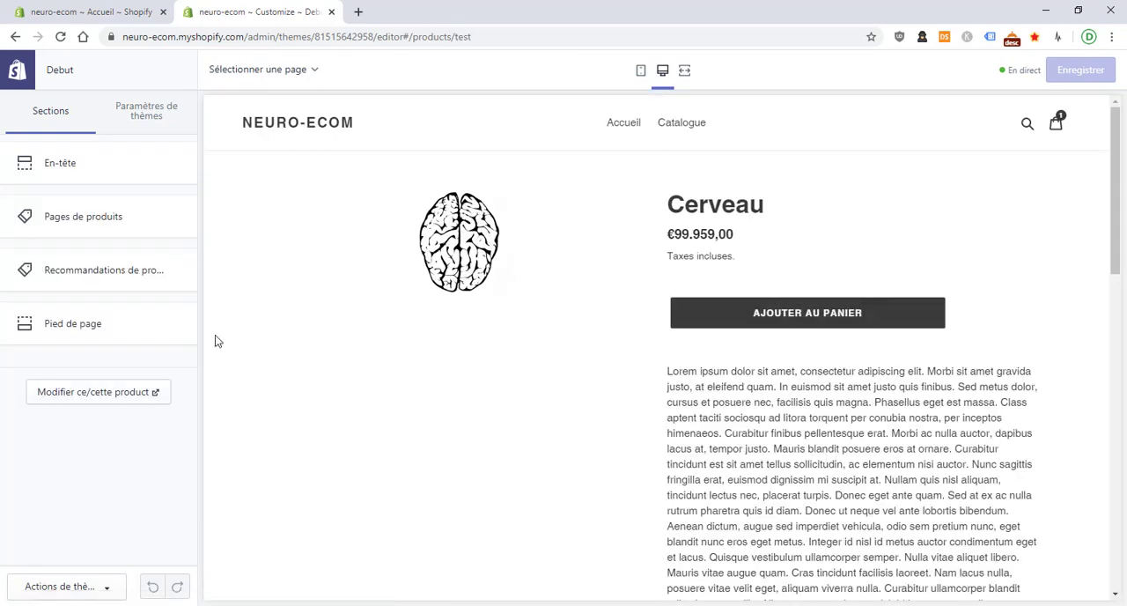
Set the theme's primary button colour to bright green, #08D905
left_click(124, 131)
left_click(100, 165)
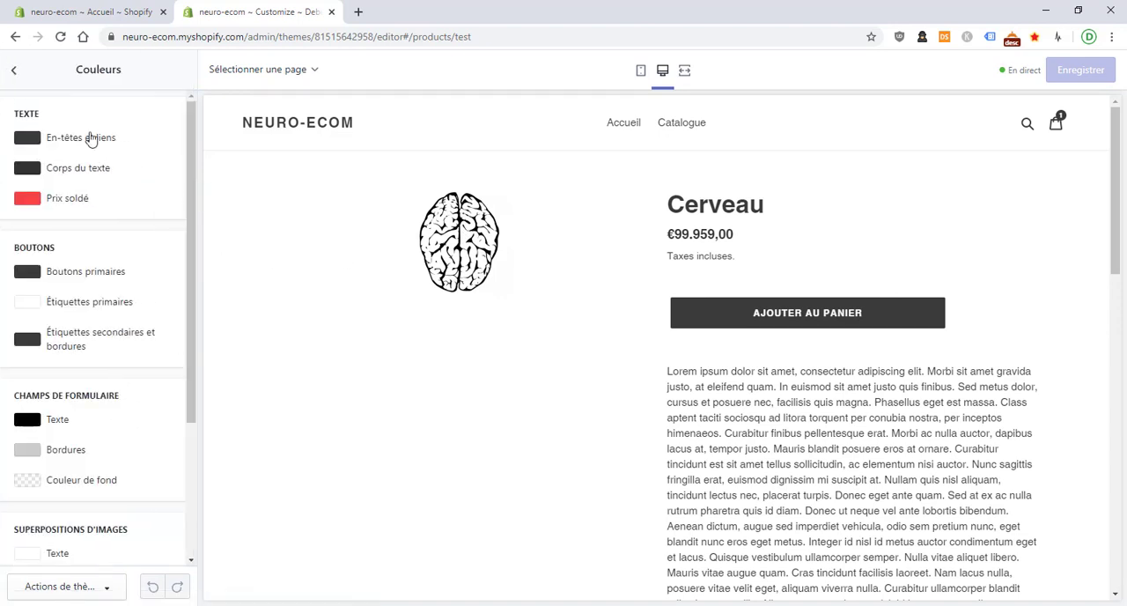
left_click(111, 275)
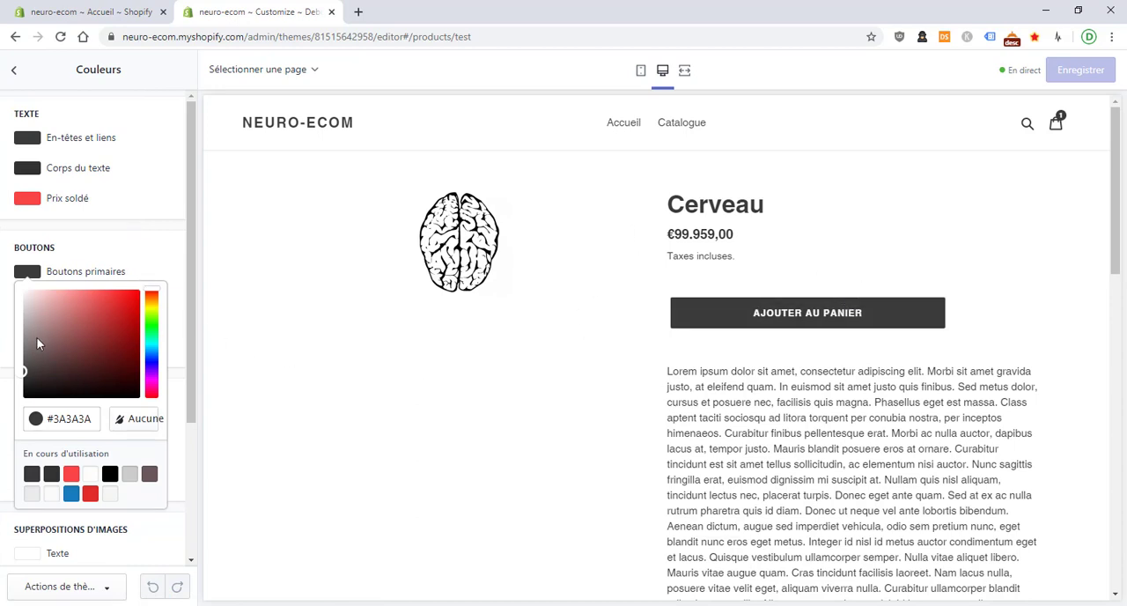
left_click(151, 321)
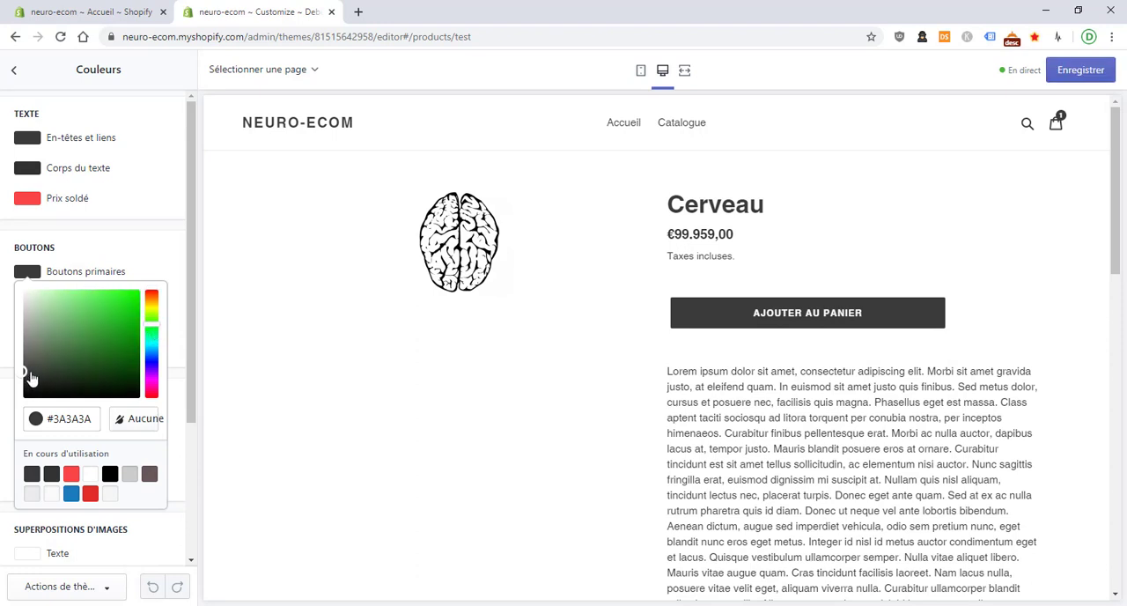
mouse_move(30, 378)
left_mouse_down()
mouse_move(123, 329)
mouse_move(137, 309)
left_mouse_up()
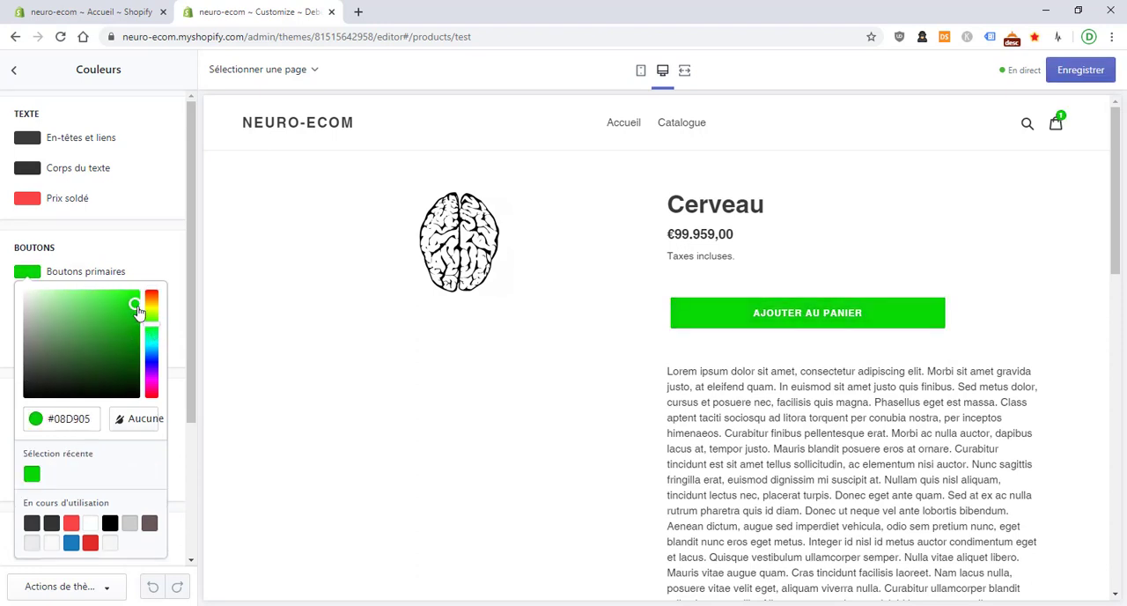
Copy the hex code of the primary button colour and return to the theme settings list
left_click(53, 420)
right_click(54, 421)
double_click(52, 420)
right_click(51, 419)
left_click(146, 231)
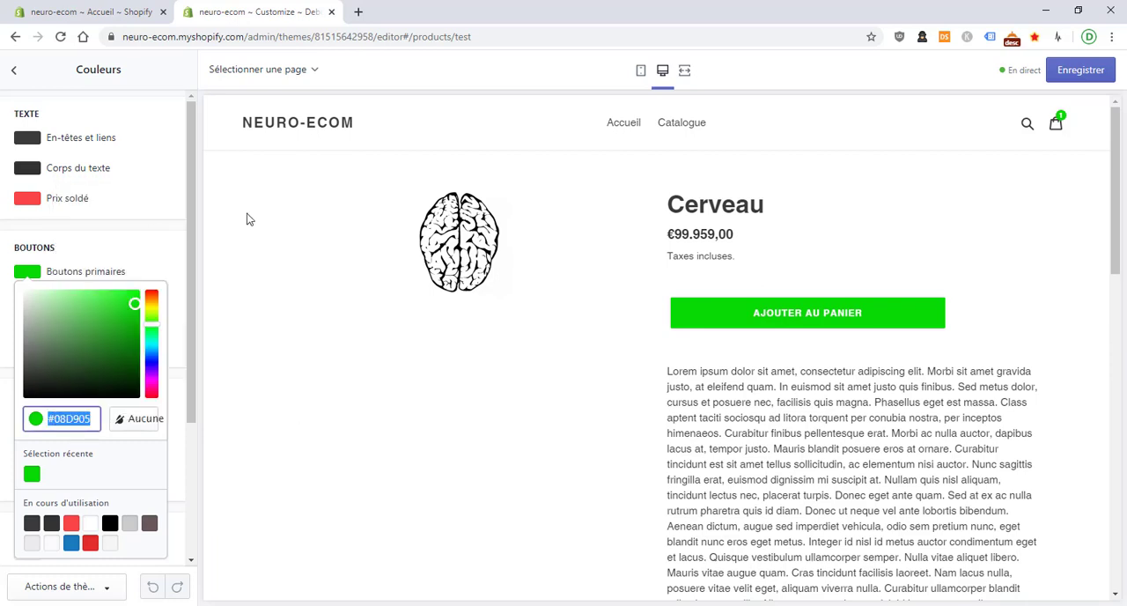
left_click(247, 219)
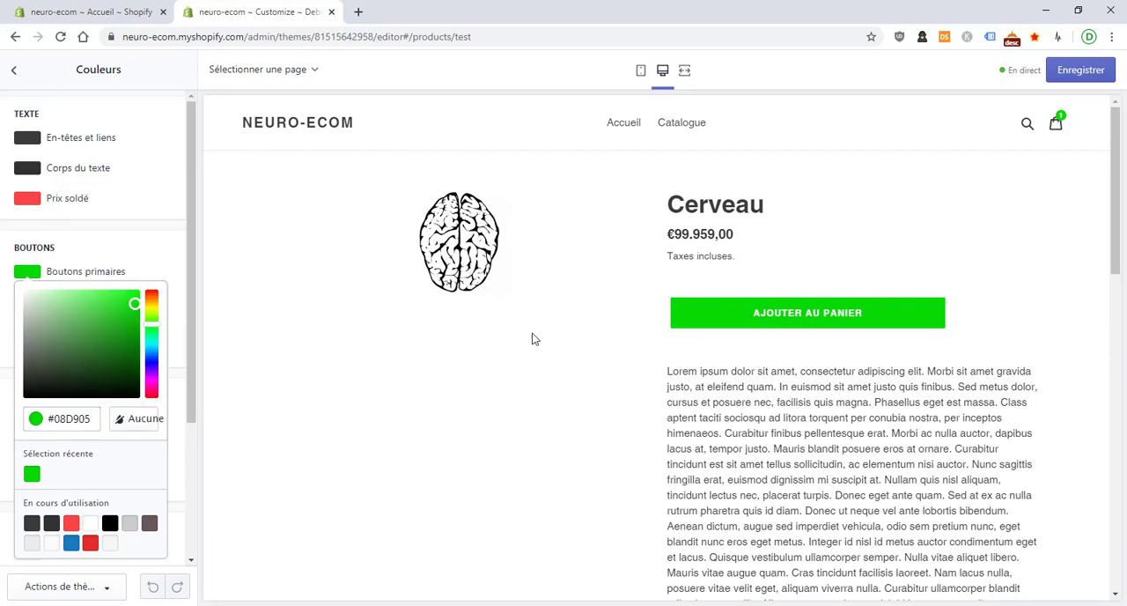
left_click(24, 76)
Add the Cerveau product to the cart again and go to checkout to examine the form's button colour
scroll(146, 256, "down", 2)
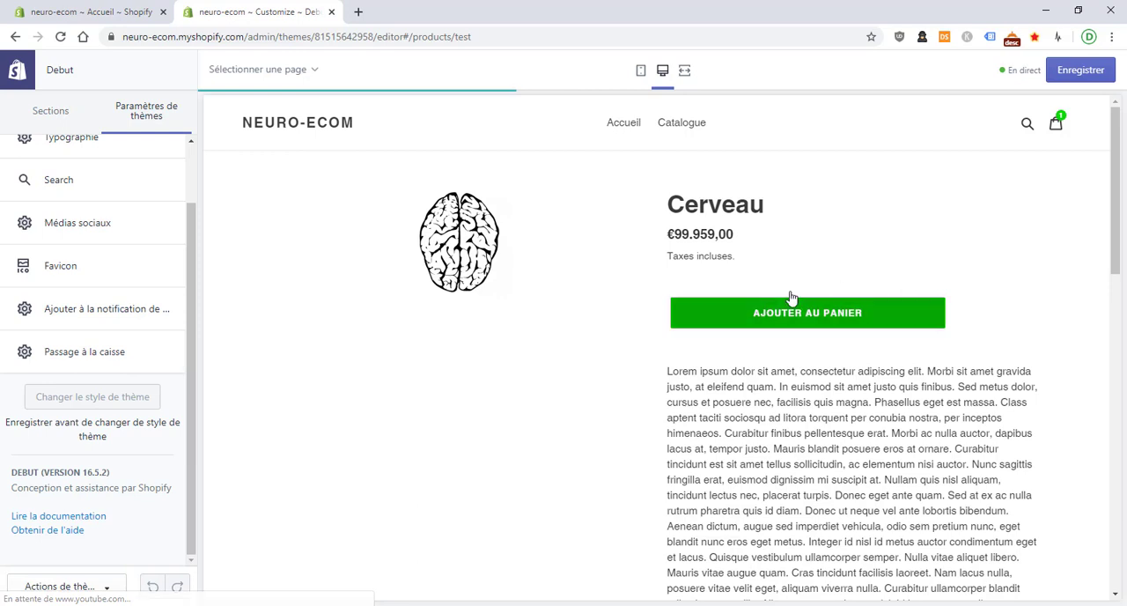
left_click(813, 310)
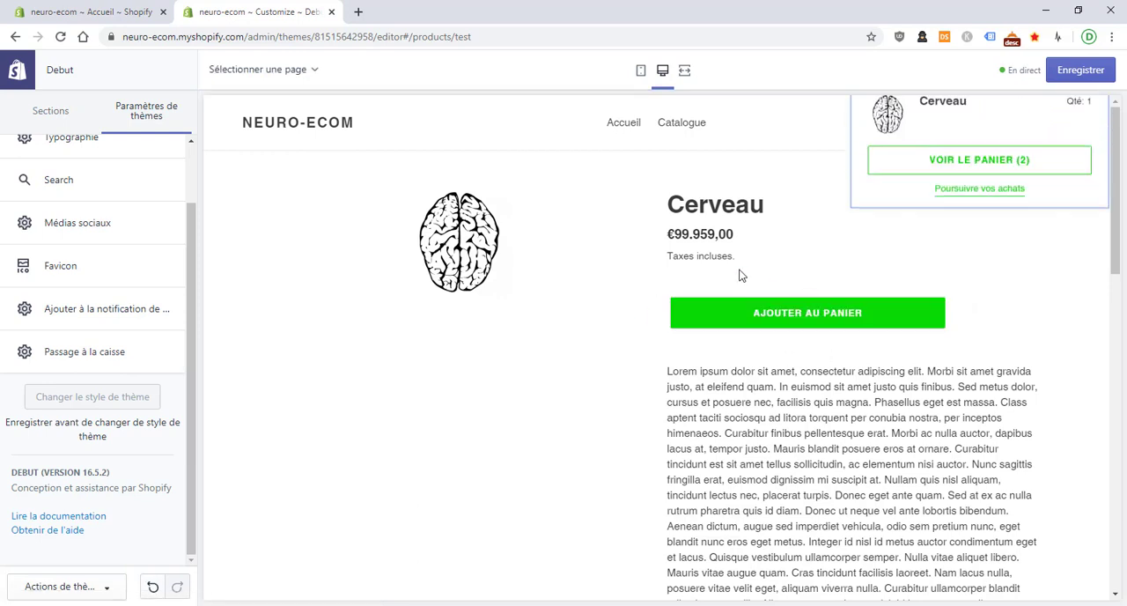
left_click(979, 210)
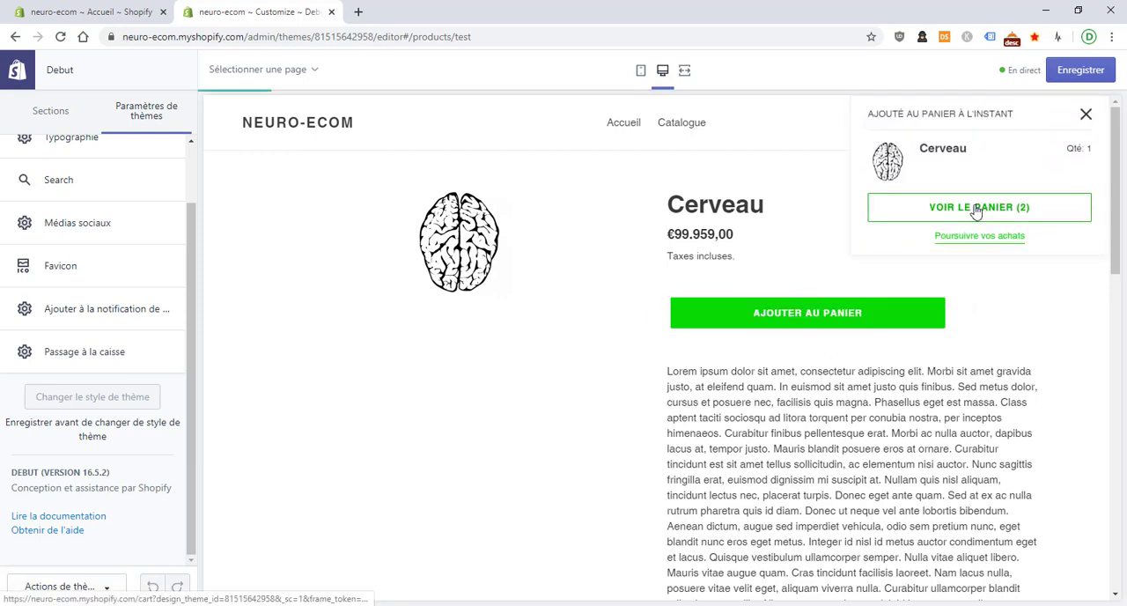
left_click(988, 518)
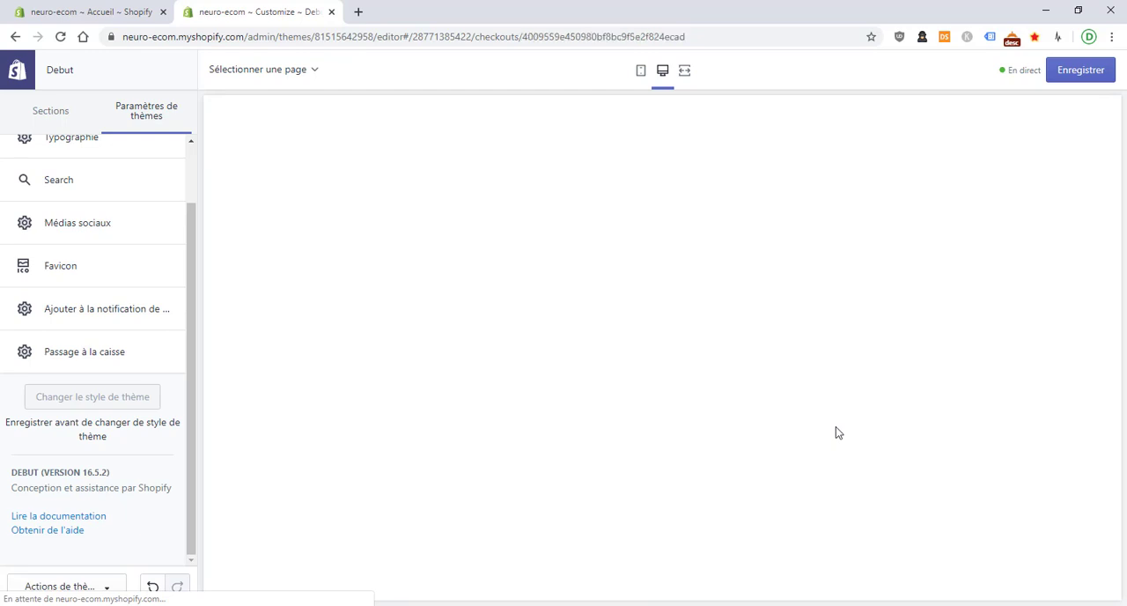
scroll(614, 351, "down", 2)
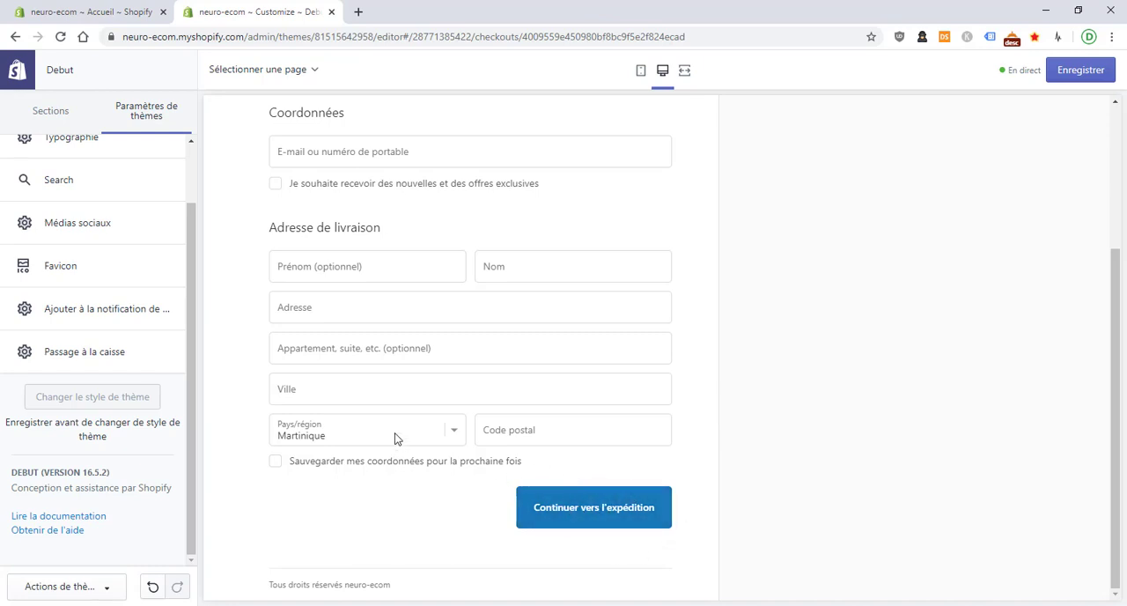
Set the checkout's button colour to the recently used green, #08D905, in the theme's checkout settings
scroll(77, 344, "up", 1)
scroll(92, 352, "down", 1)
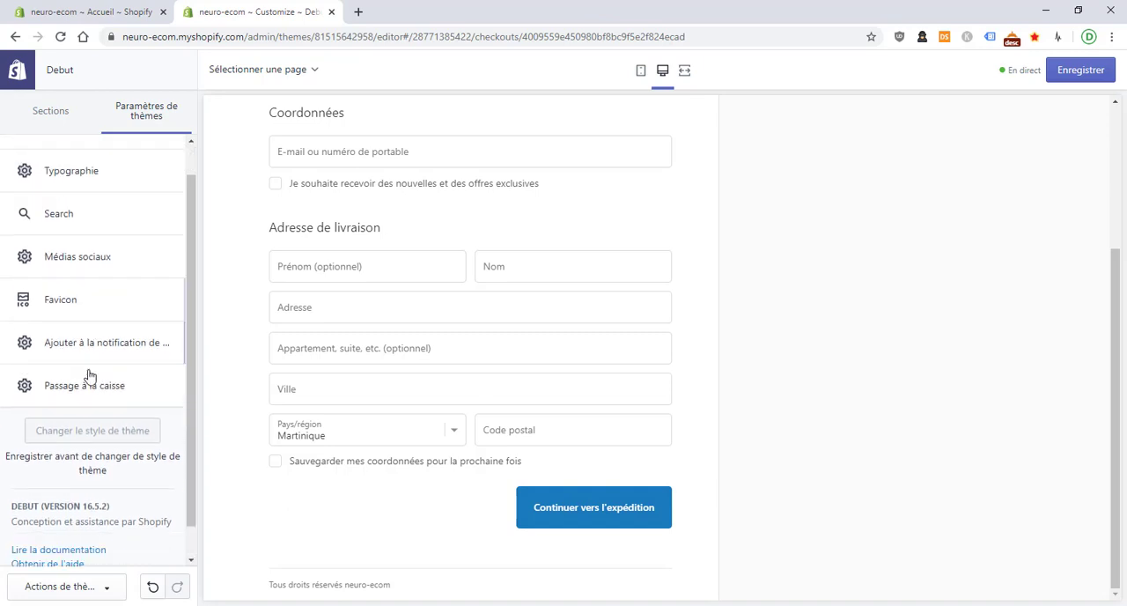
left_click(89, 380)
scroll(76, 215, "down", 2)
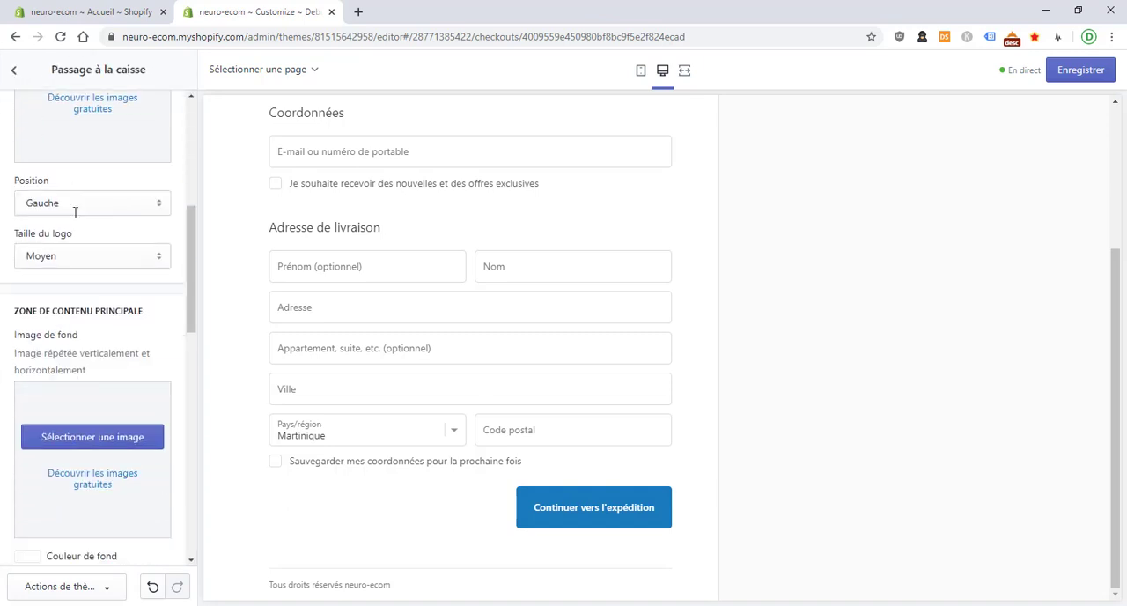
scroll(75, 216, "down", 5)
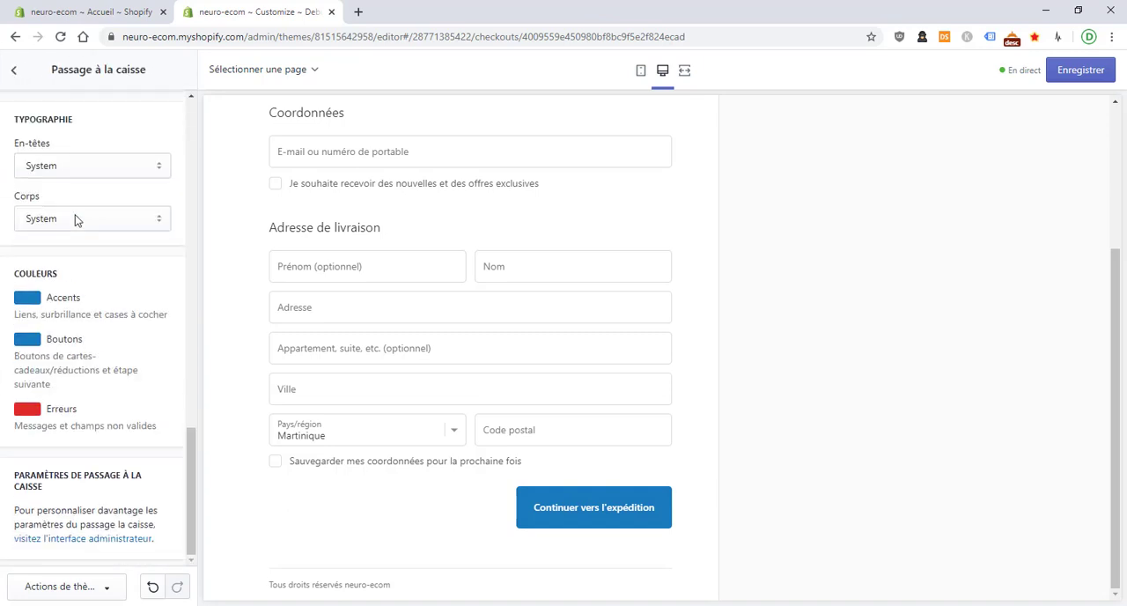
left_click(28, 339)
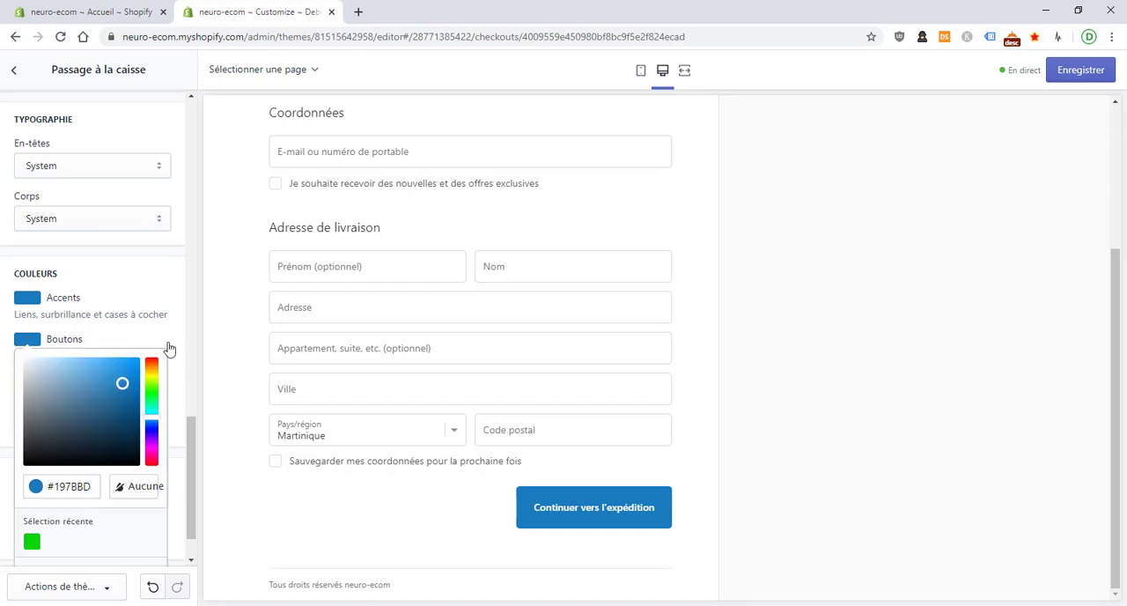
left_click(32, 543)
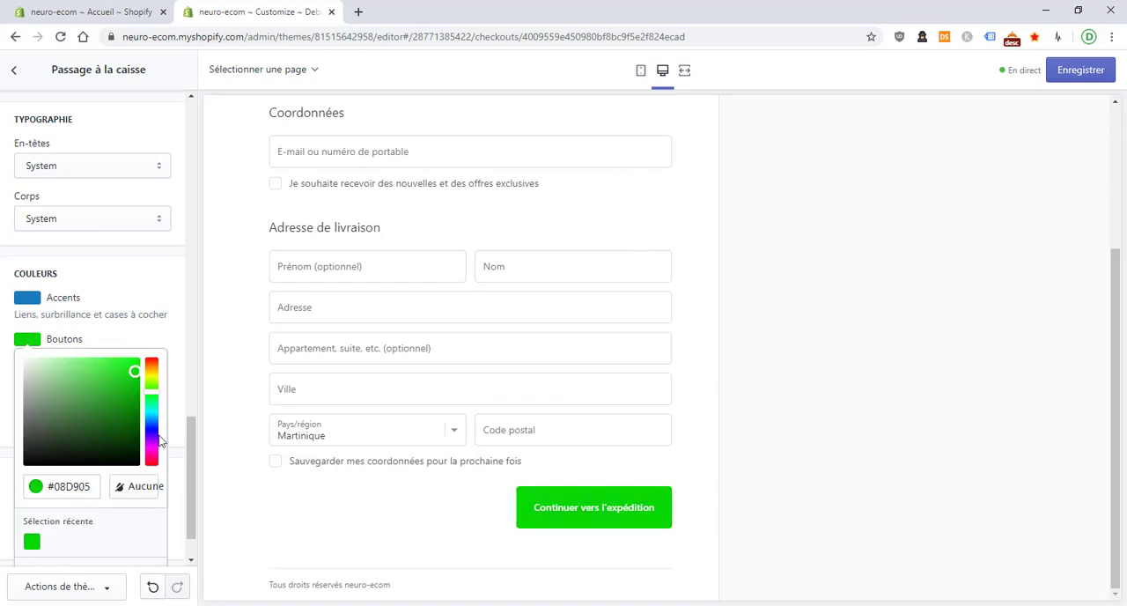
left_click(155, 331)
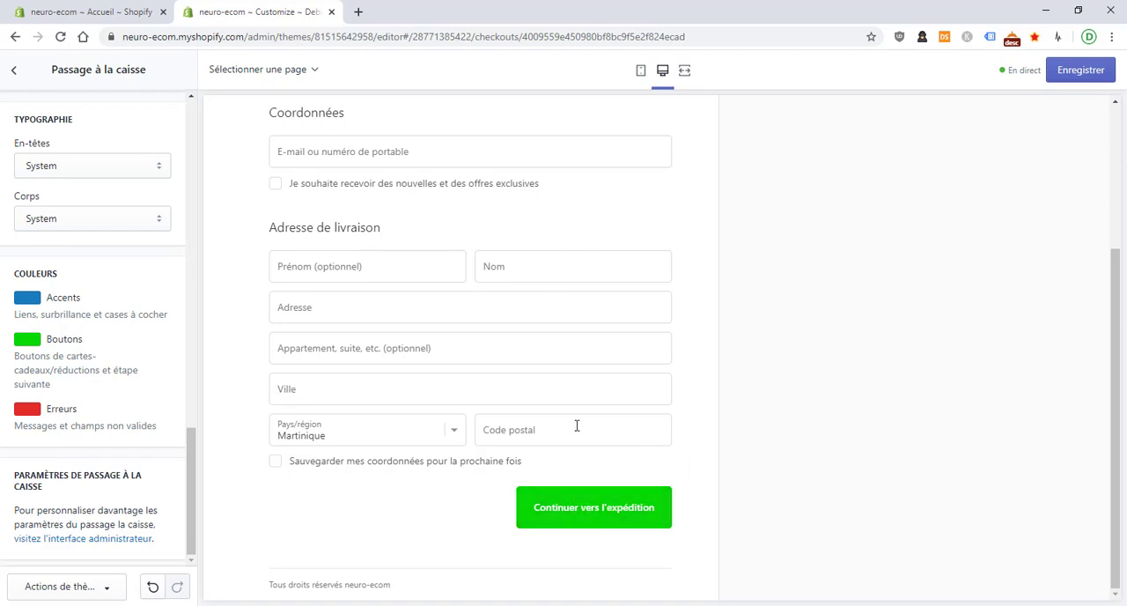
Return from the checkout preview to the storefront home page and open the shopping cart to examine its checkout button
scroll(589, 346, "up", 3)
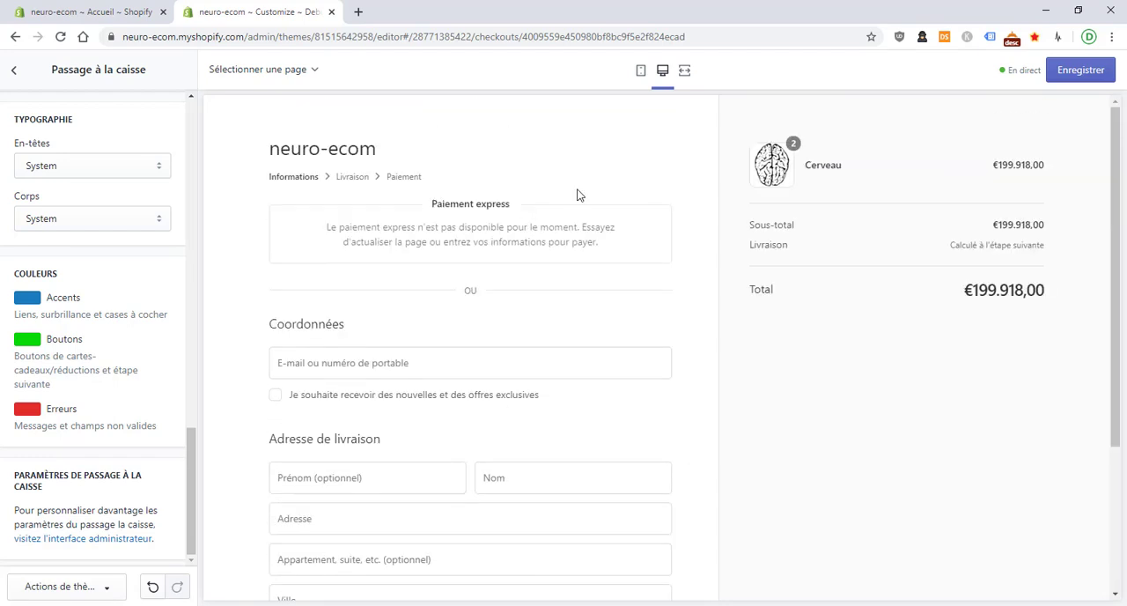
left_click(330, 149)
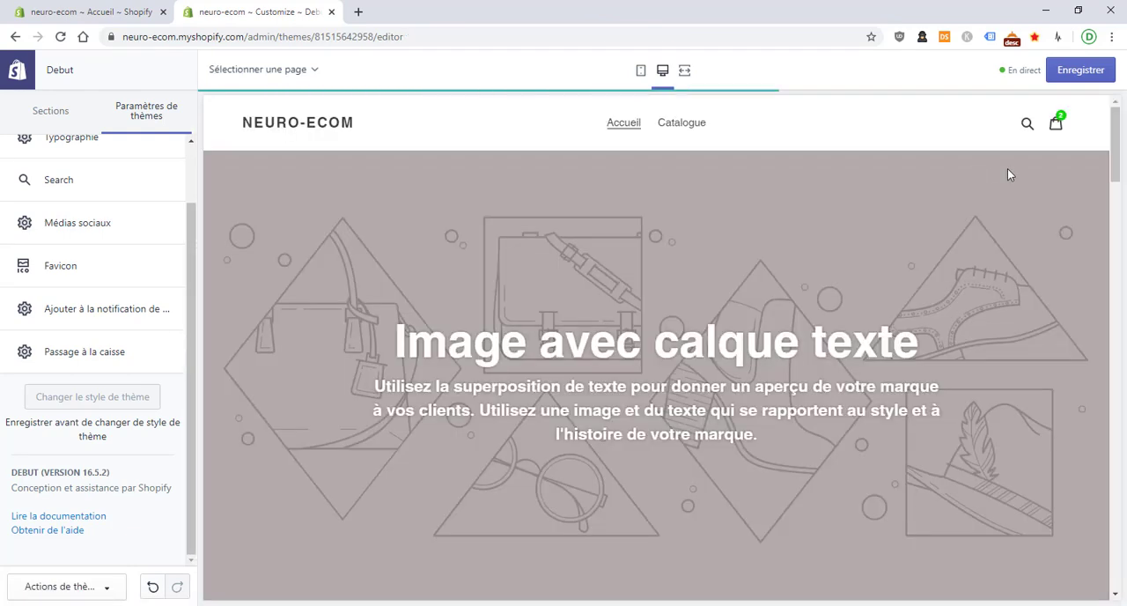
left_click(1053, 130)
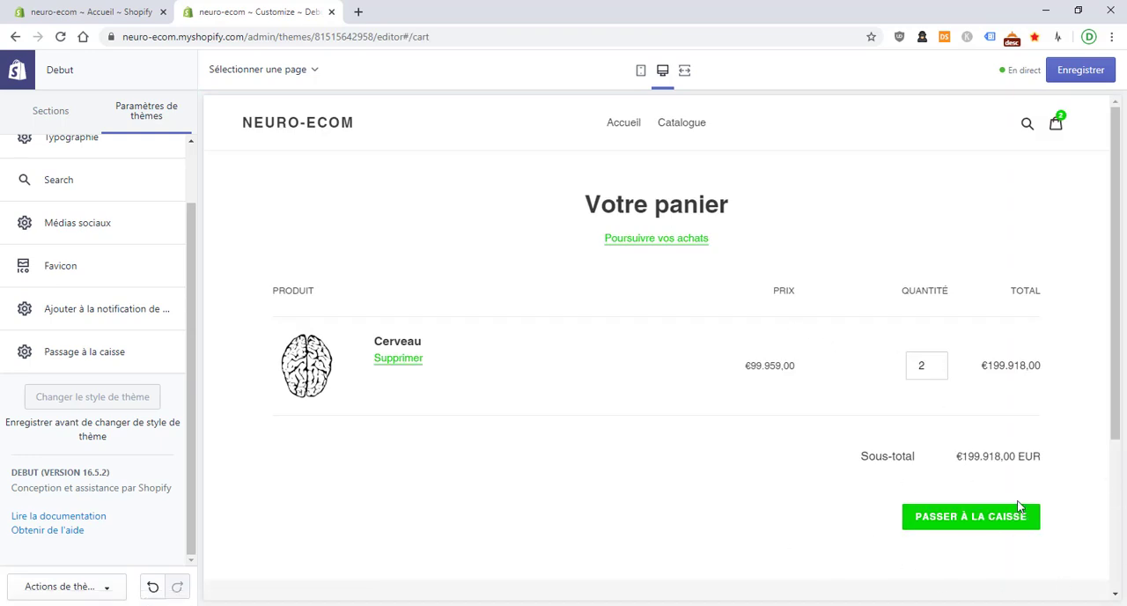
Open the language editor of the Debut theme from the store admin's theme list
left_click(89, 14)
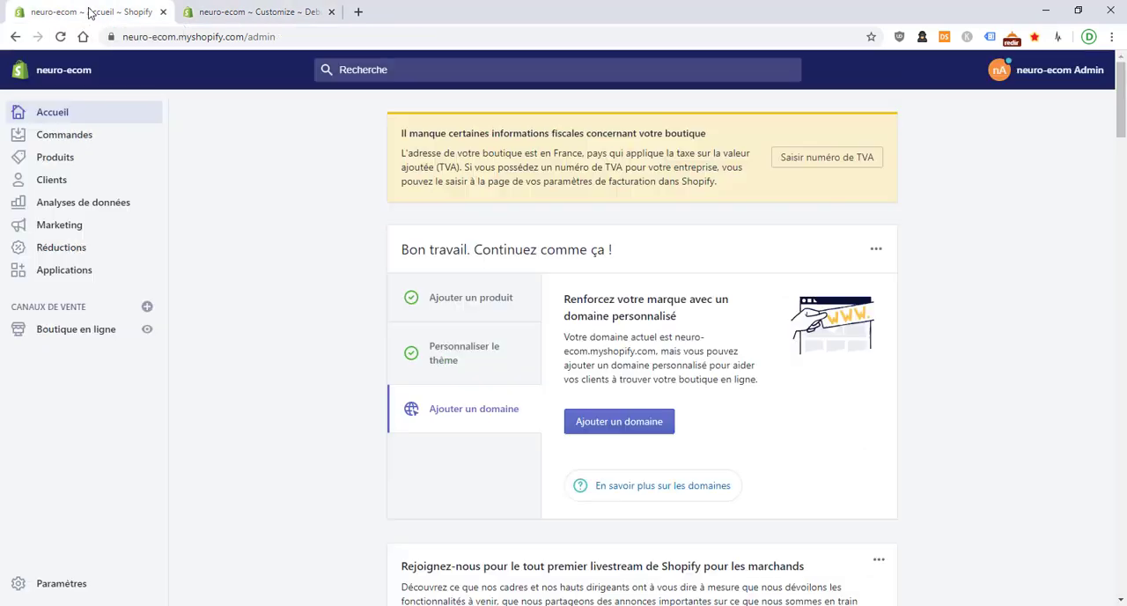
left_click(104, 331)
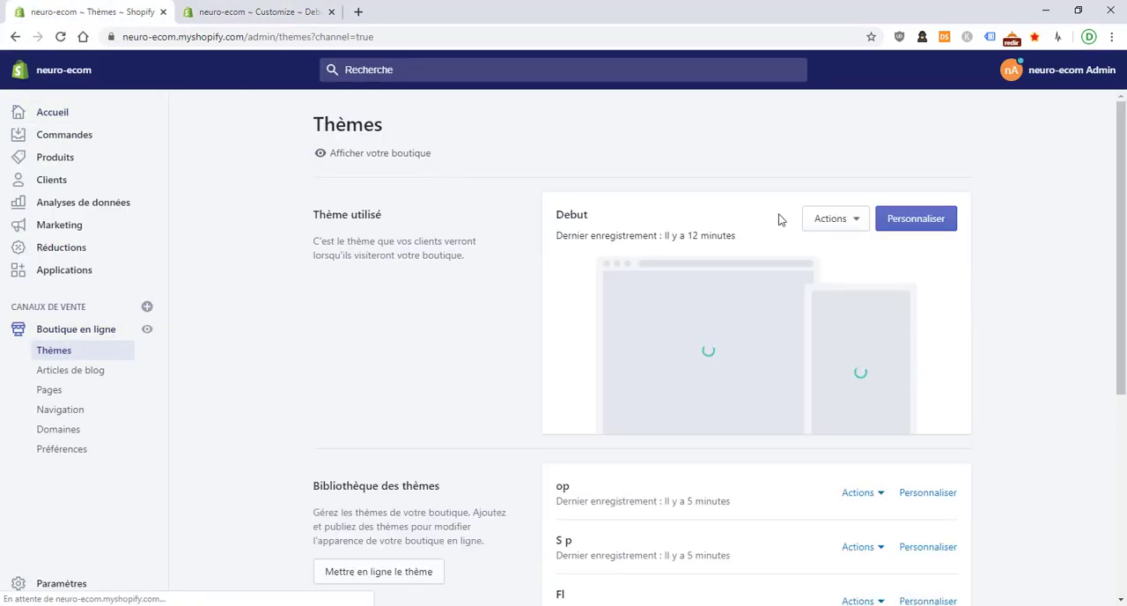
left_click(835, 226)
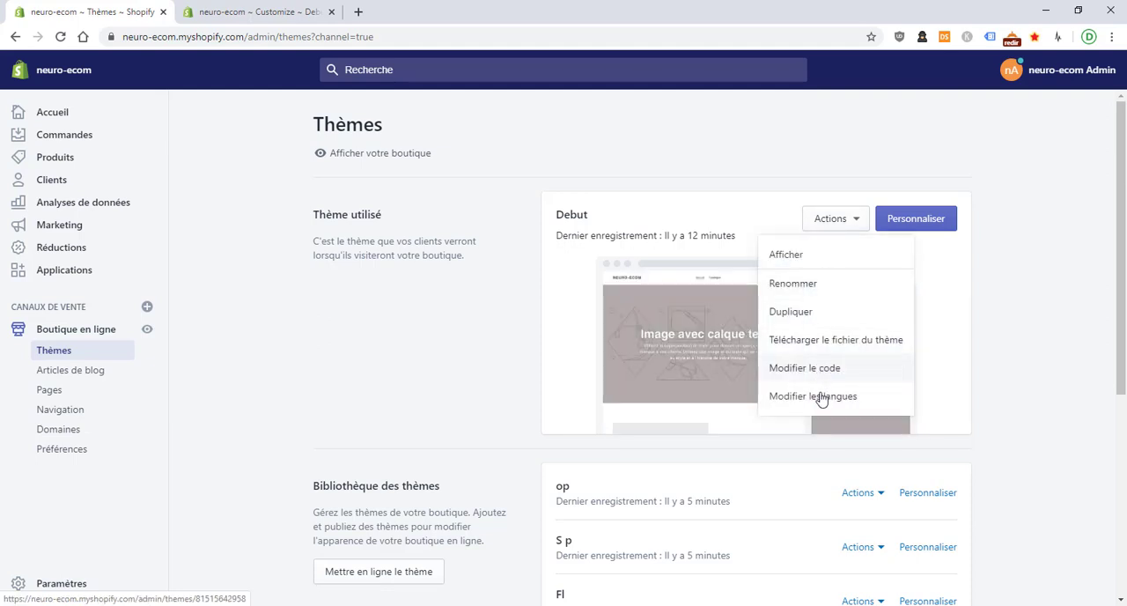
left_click(819, 398)
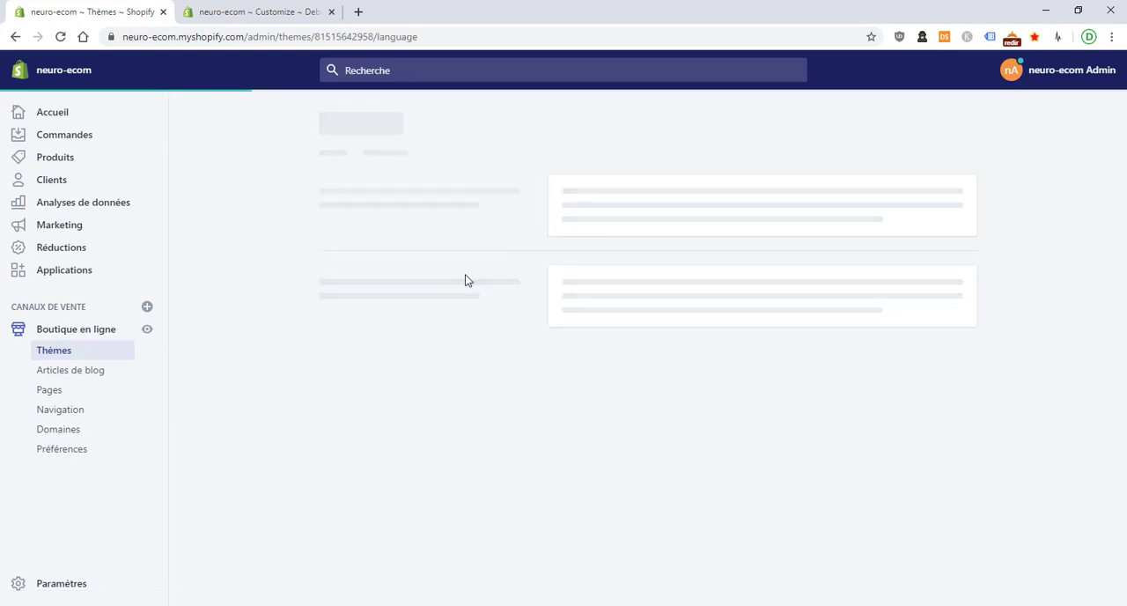
left_click(268, 5)
left_click(130, 5)
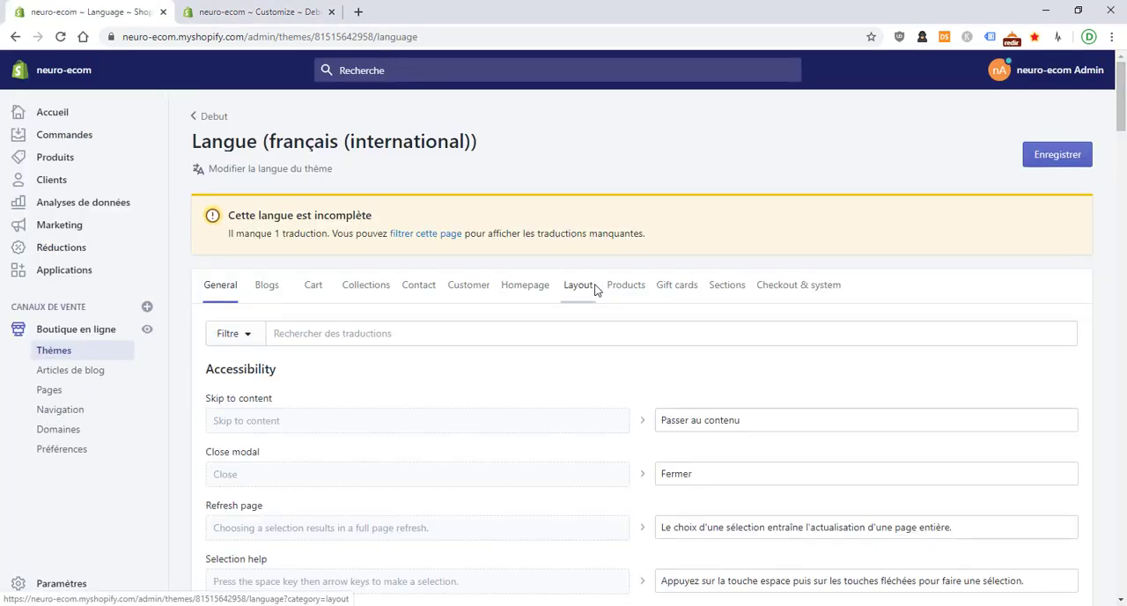
Search the theme's translations for "passer à la caisse"
left_click(512, 332)
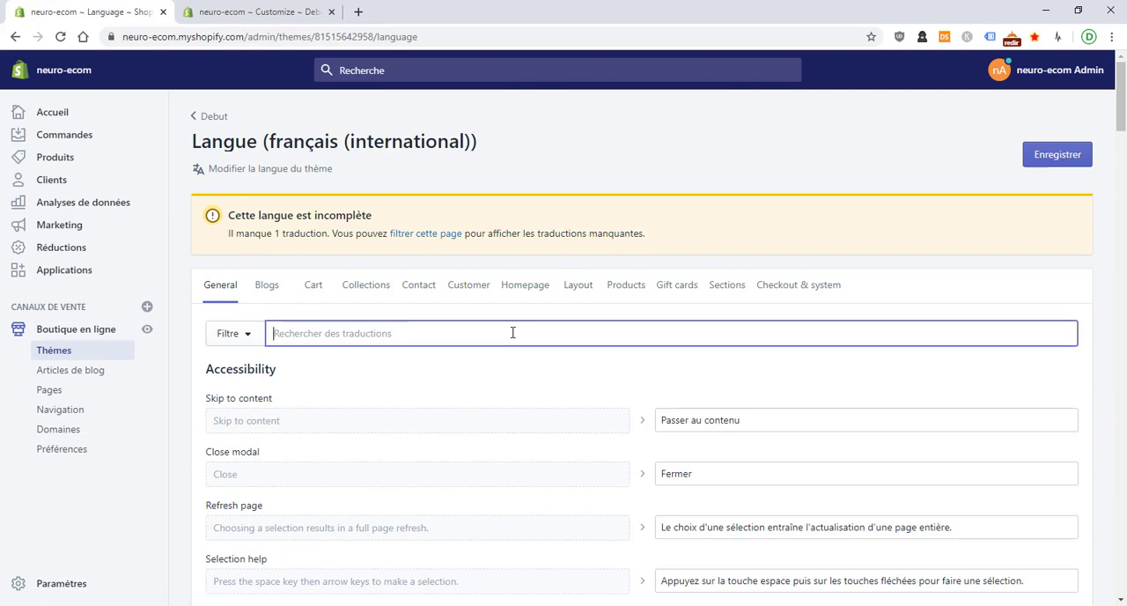
type("passer à la ")
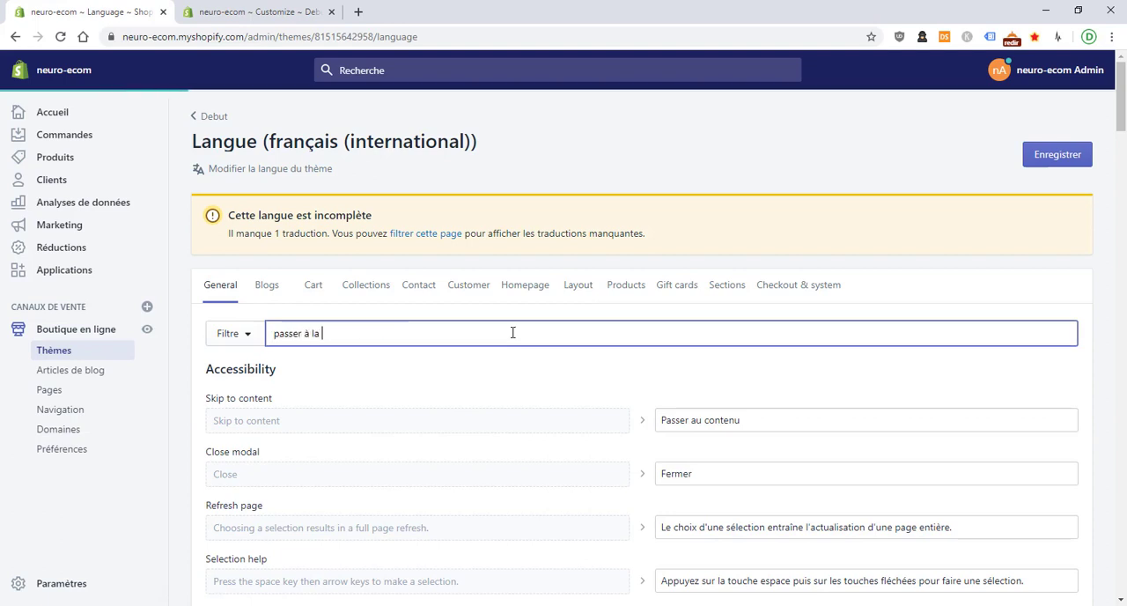
type("casis")
key("BackSpace")
key("BackSpace")
key("BackSpace")
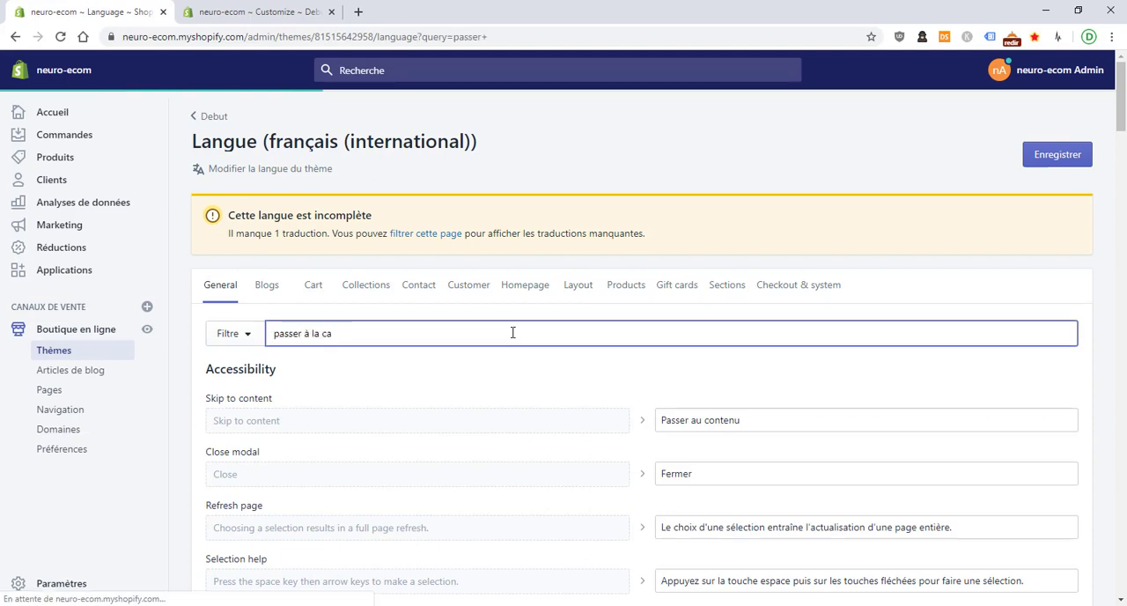
type("i")
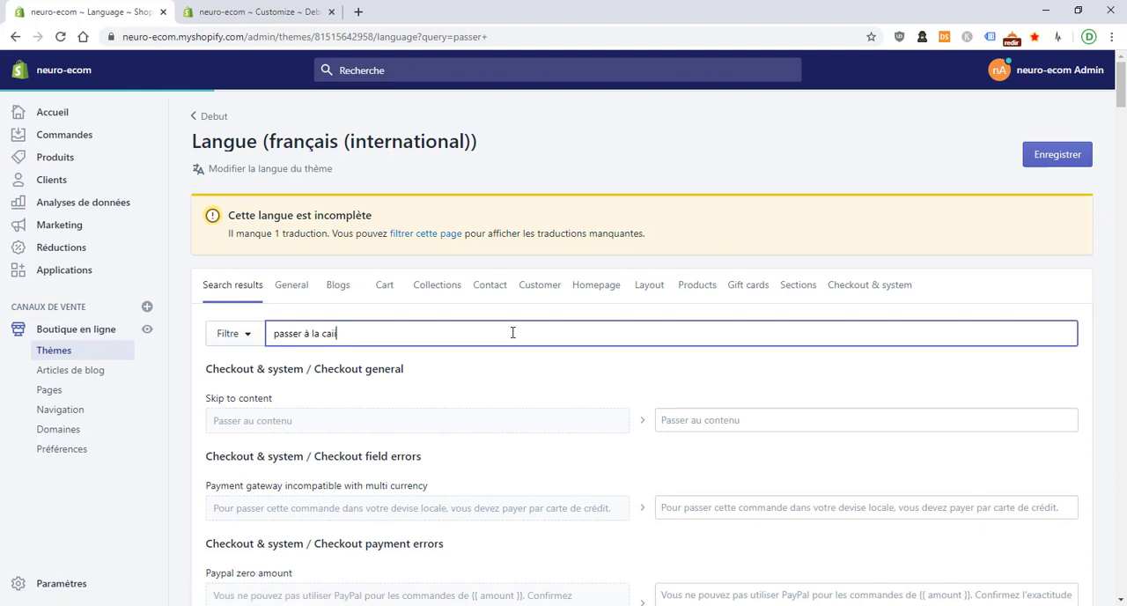
type("isssse")
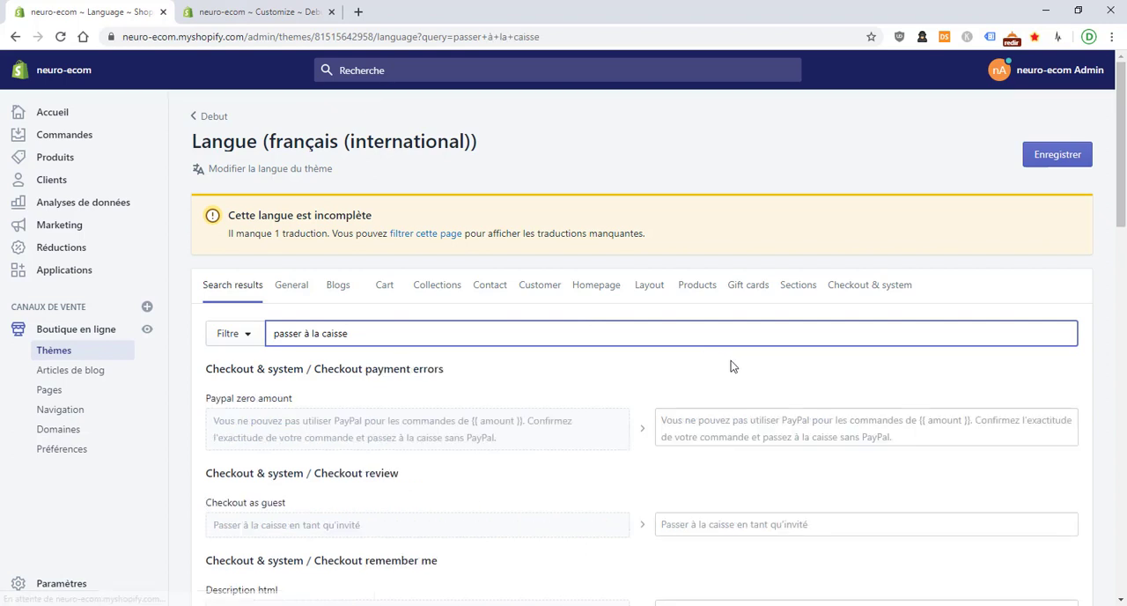
Replace the French text of the Checkout entry under Cart / General with "Suivant"
scroll(763, 421, "down", 3)
scroll(762, 421, "down", 2)
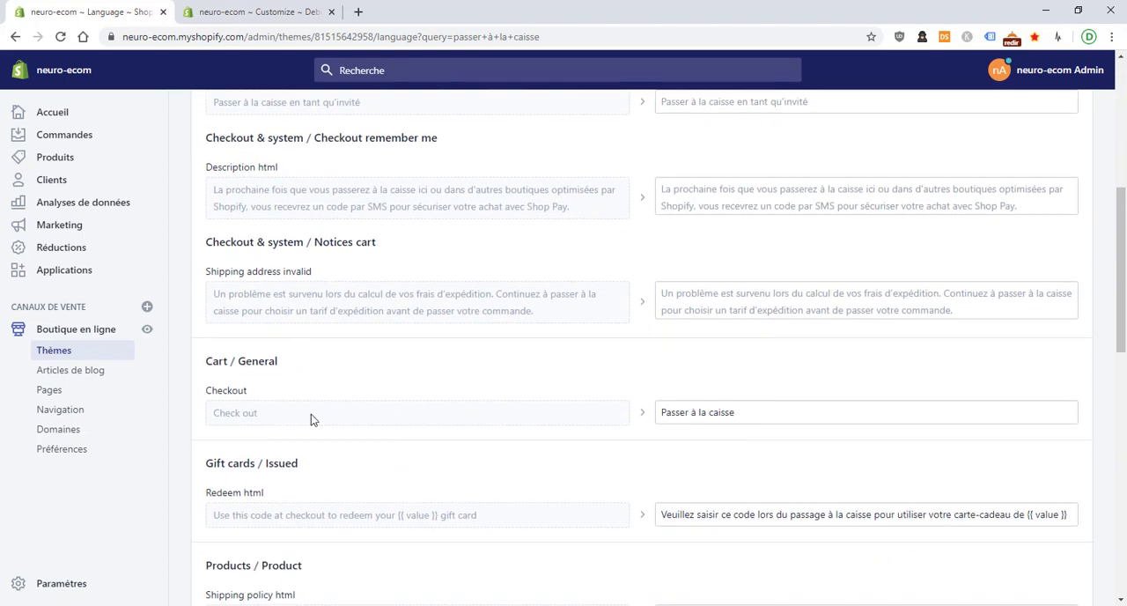
triple_click(700, 411)
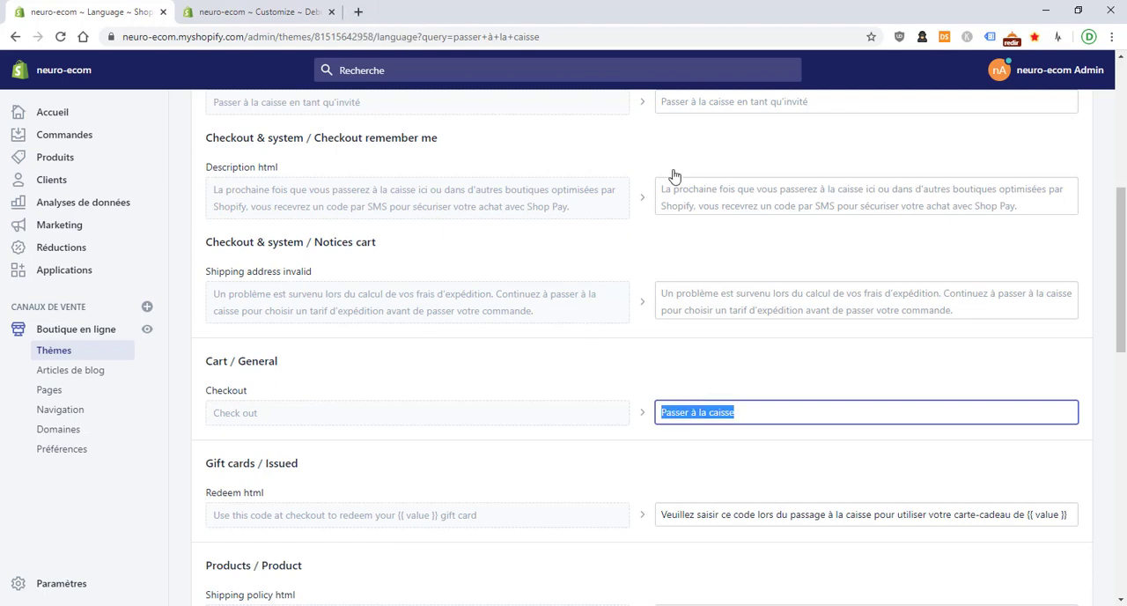
type("Suivant")
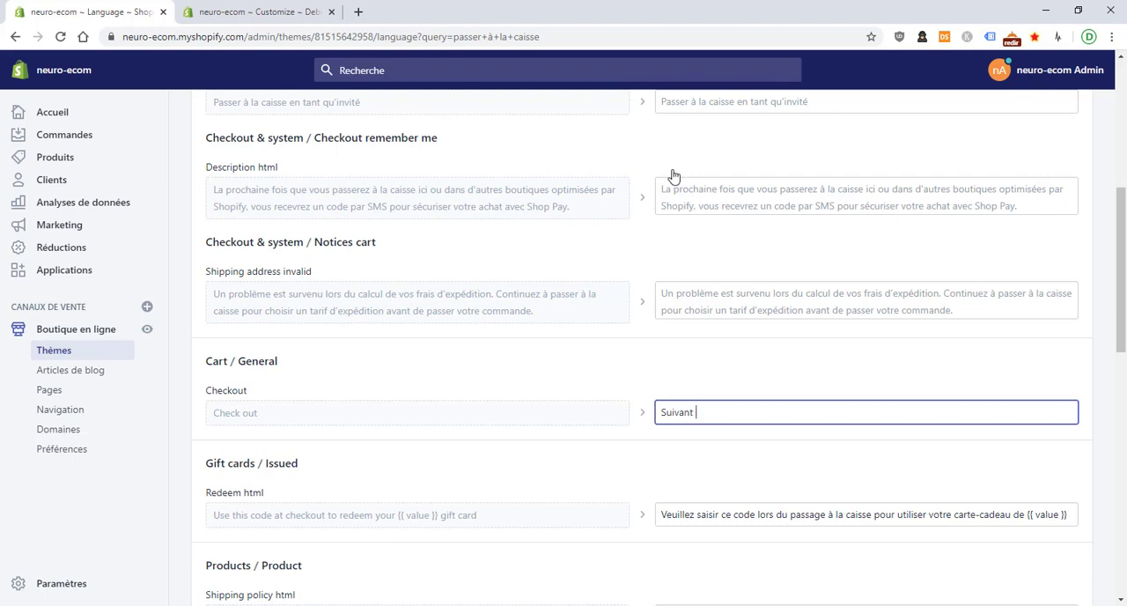
Search Google in a new browser tab for "fleche vers la droite" and open the Wikipedia article "Flèche (symbole)"
left_click(358, 13)
type("fleche")
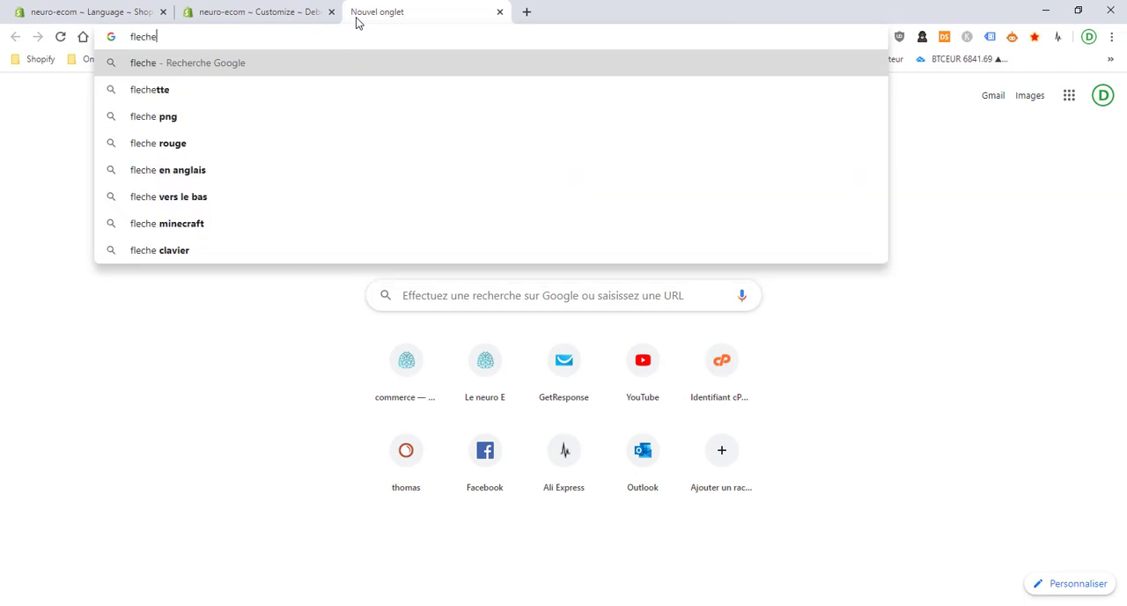
type(" vers la")
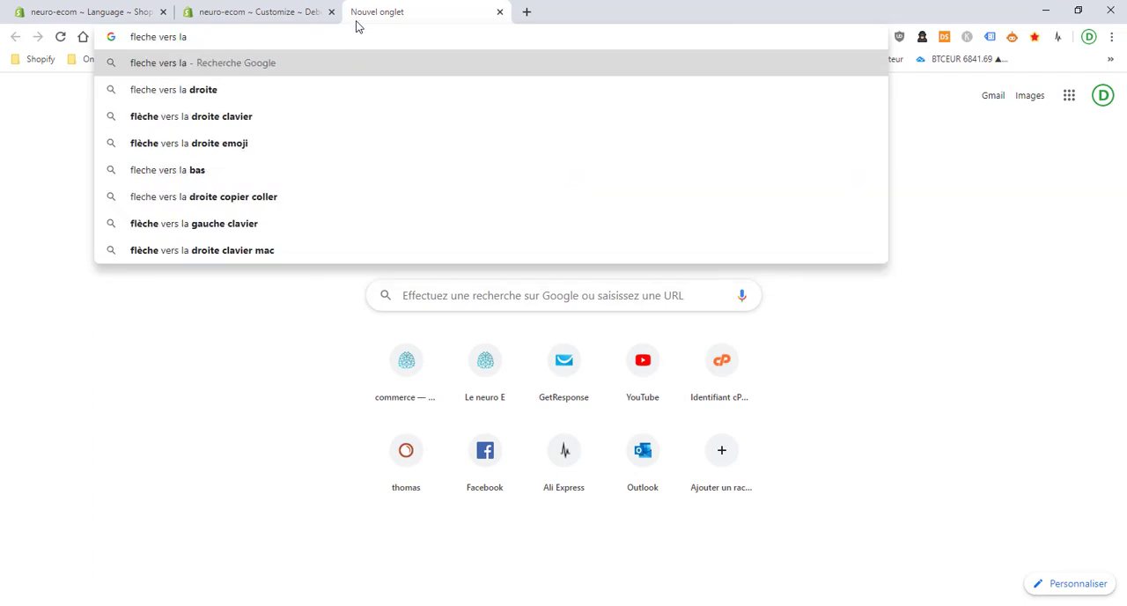
key("Down")
key("Return")
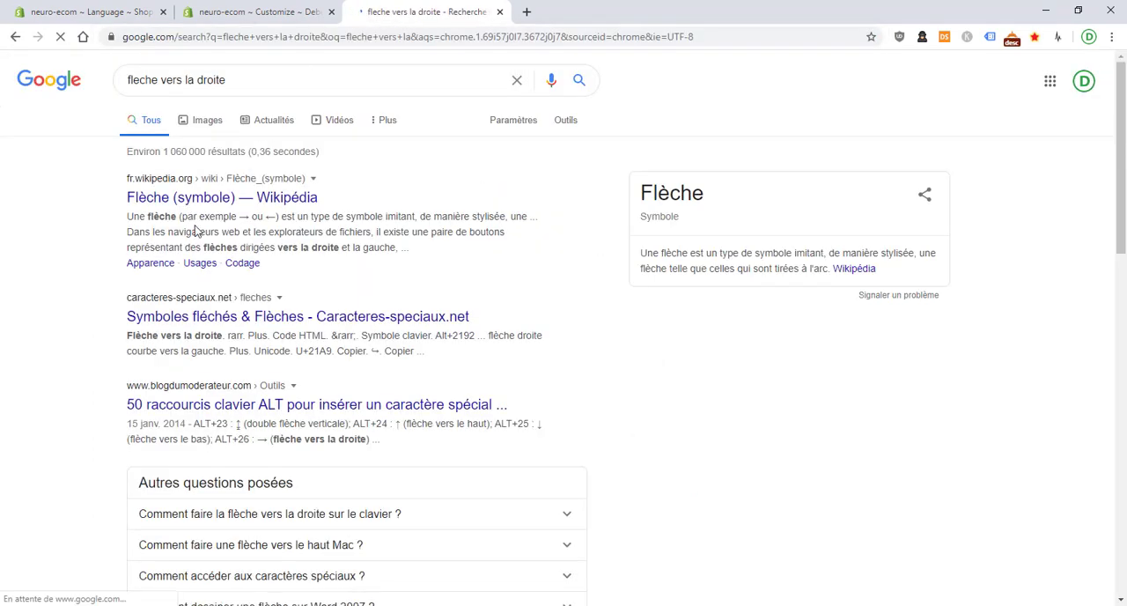
scroll(227, 178, "down", 1)
scroll(228, 178, "down", 3)
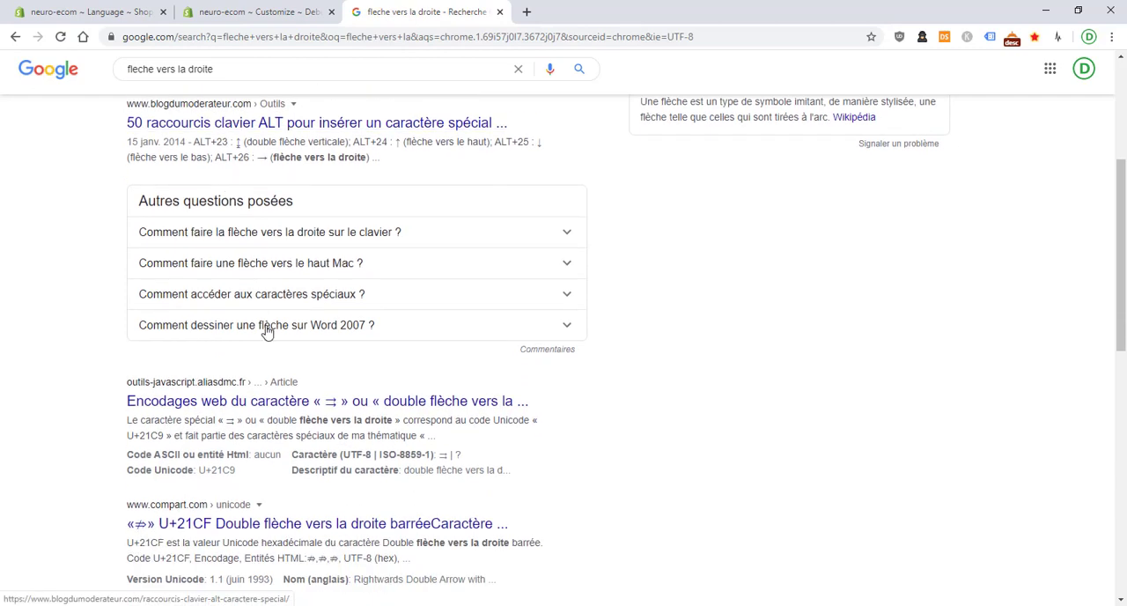
scroll(290, 405, "up", 4)
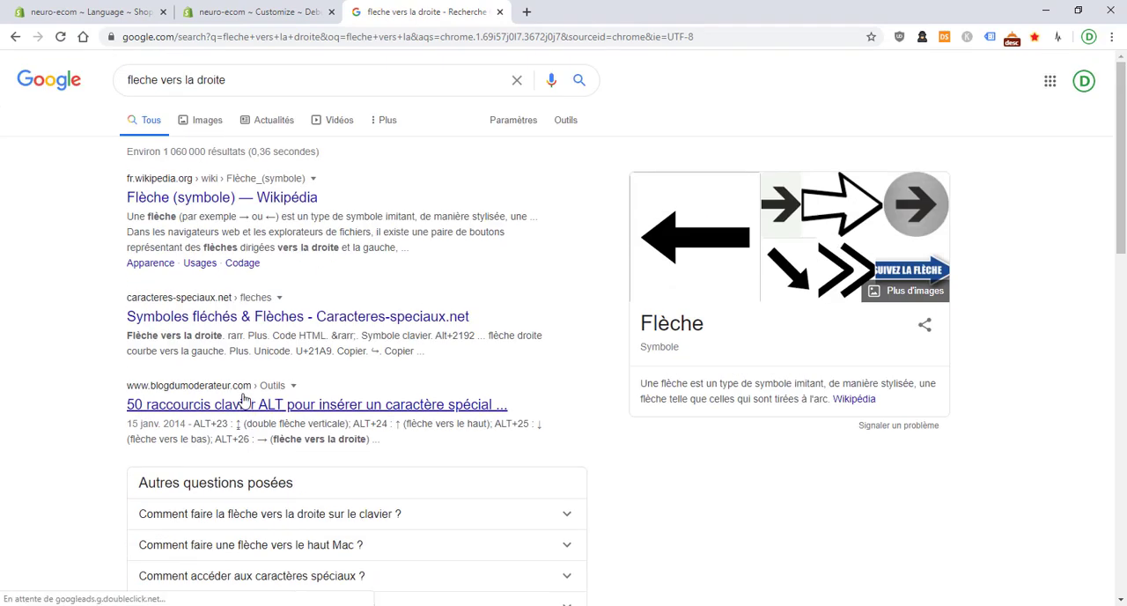
left_click(312, 204)
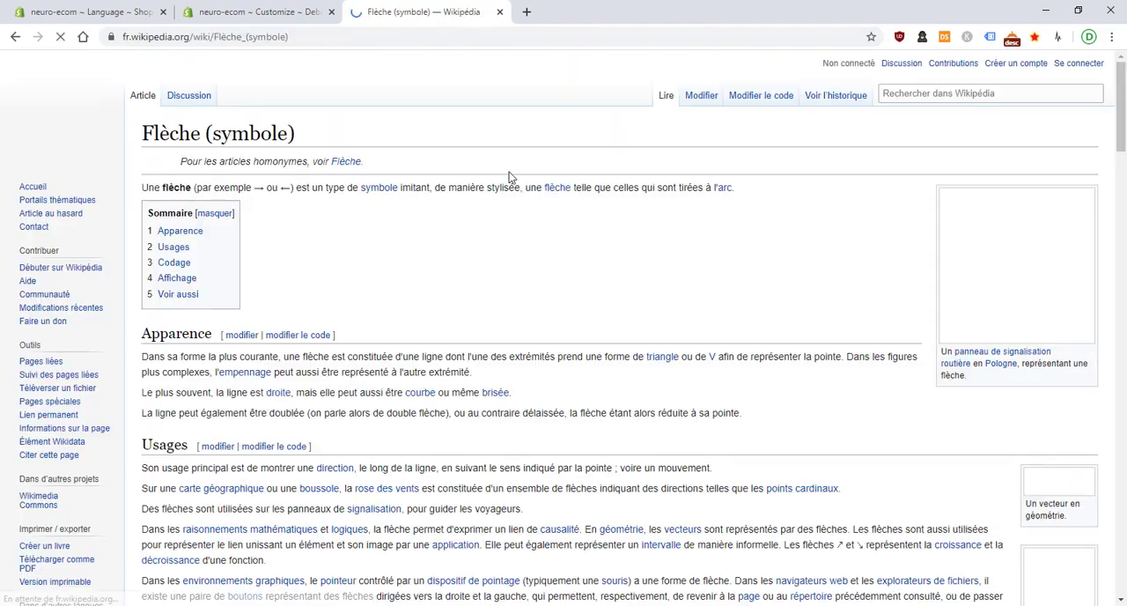
Copy the "→" character of "Flèche vers la droite" from the article's symbol table and switch to the theme customiser's cart preview
scroll(532, 289, "down", 3)
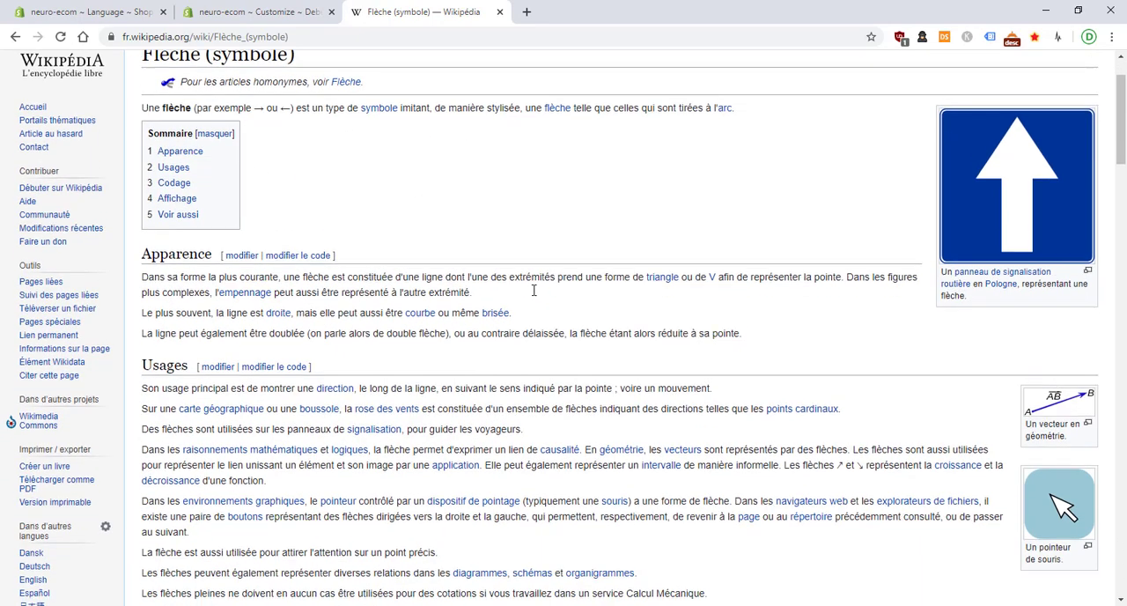
scroll(503, 278, "down", 5)
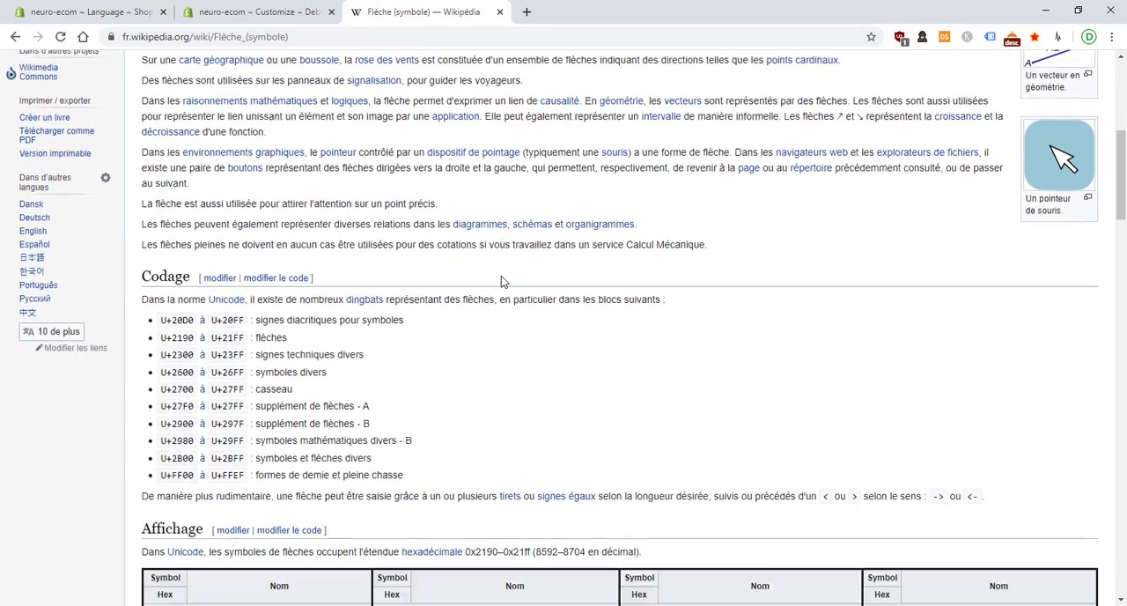
scroll(501, 276, "down", 3)
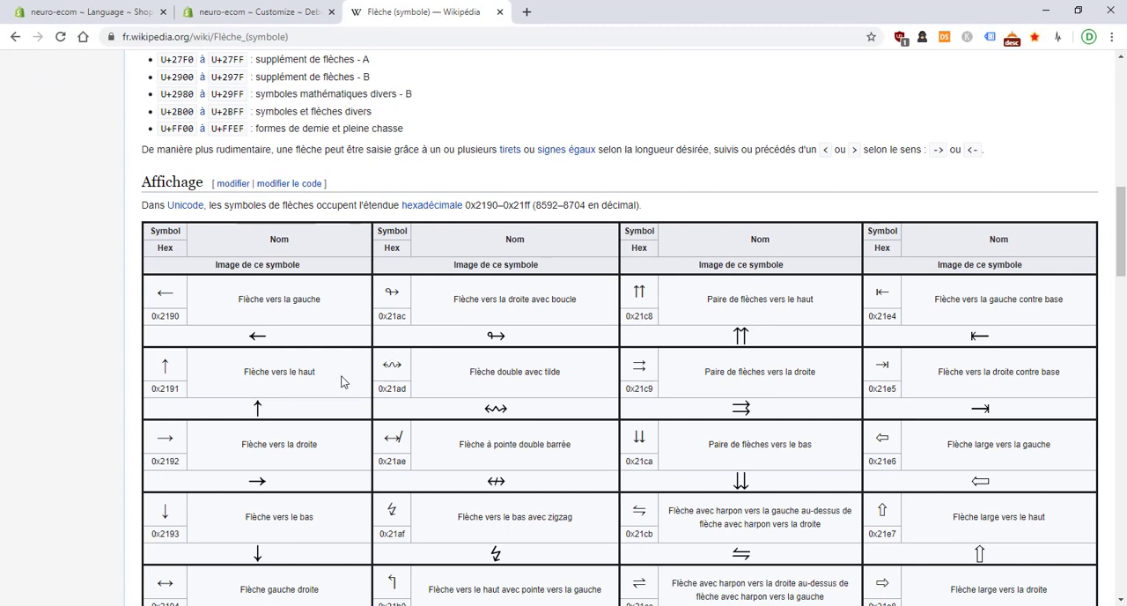
double_click(261, 479)
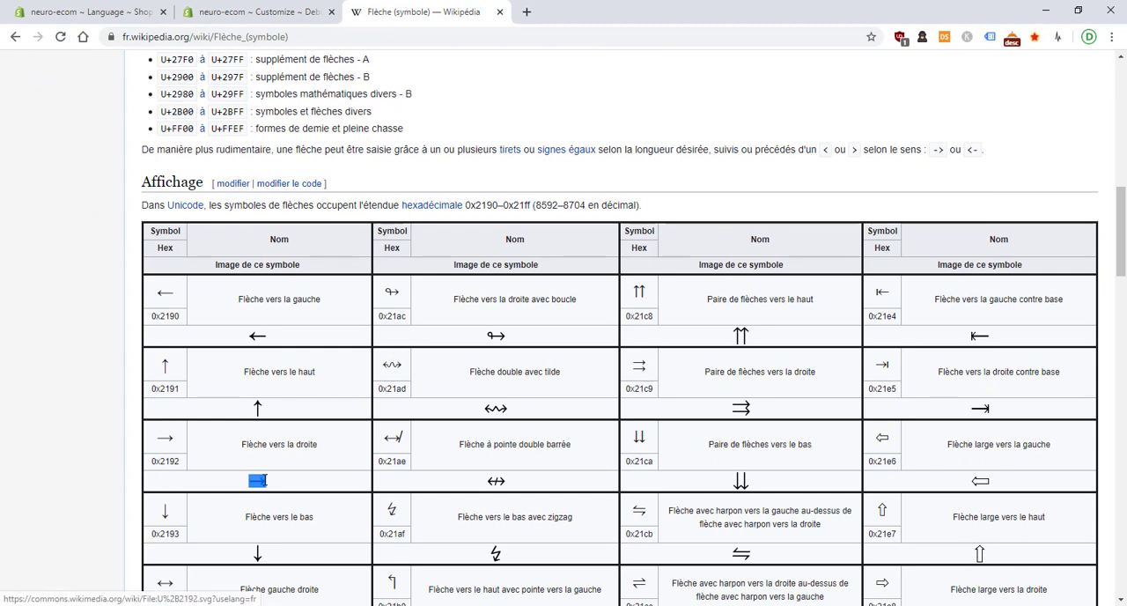
right_click(262, 480)
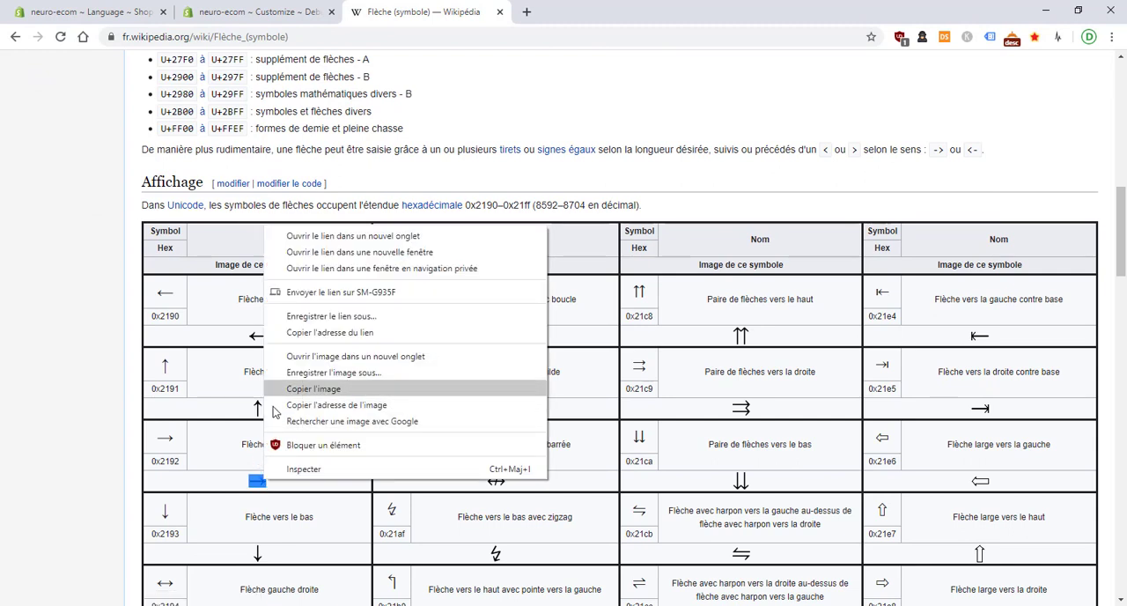
left_click(183, 446)
double_click(165, 438)
right_click(163, 441)
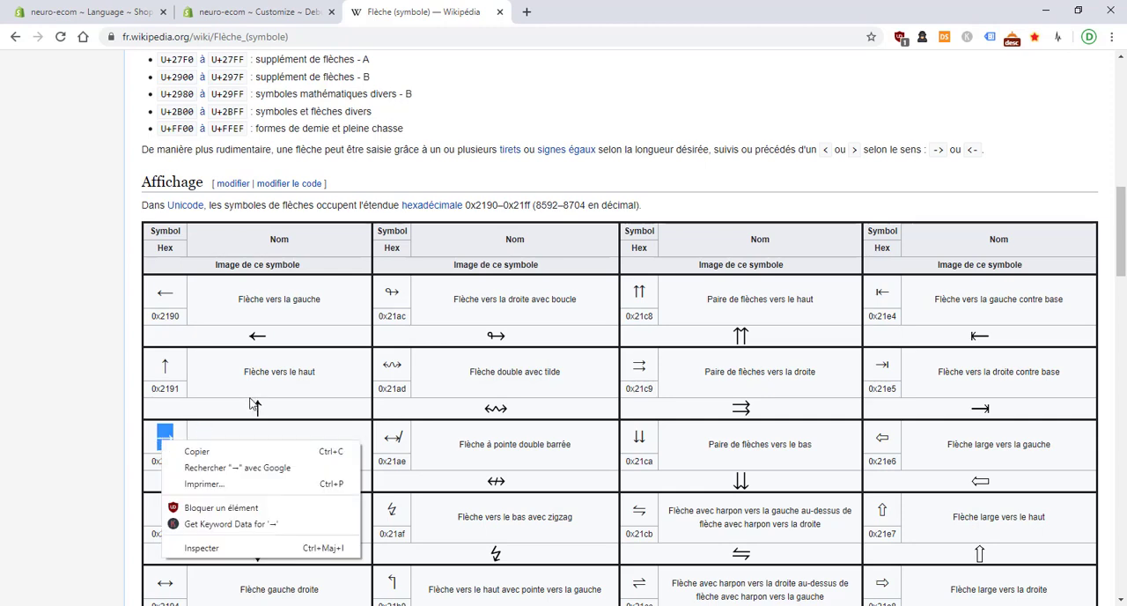
left_click(196, 451)
left_click(255, 12)
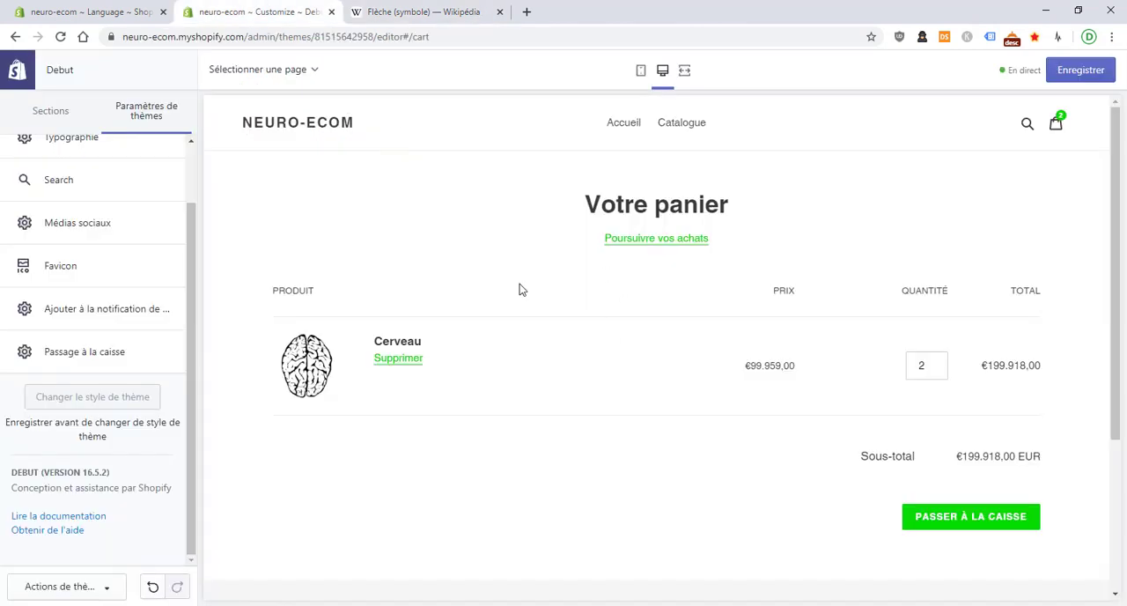
Append the copied "→" to the Cart / General Checkout translation to make "Suivant →", and copy the complete text
left_click(95, 12)
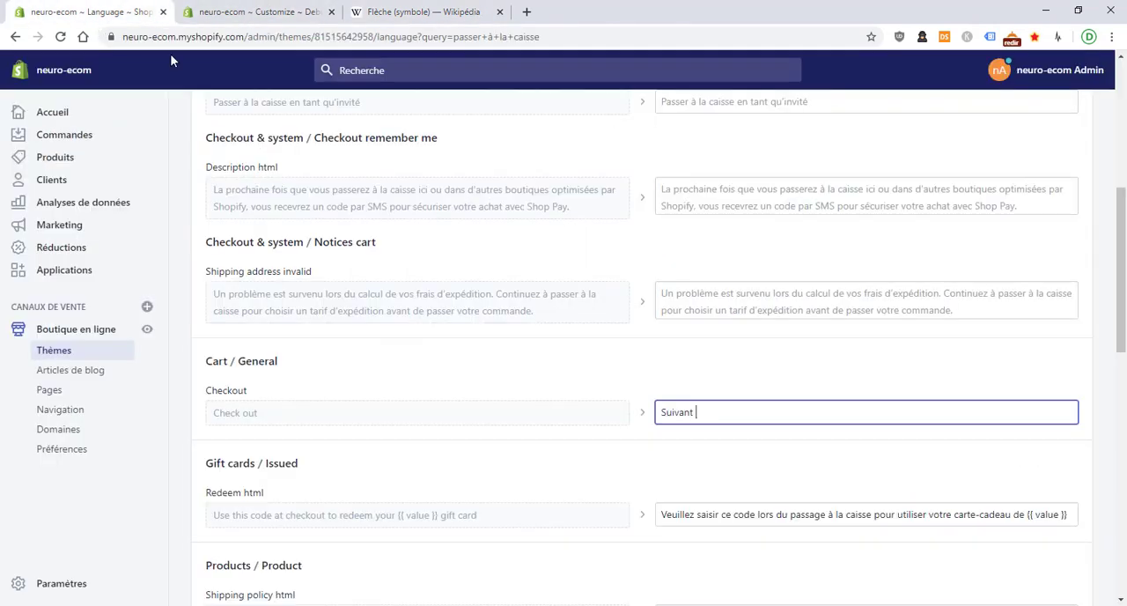
right_click(704, 409)
left_click(747, 296)
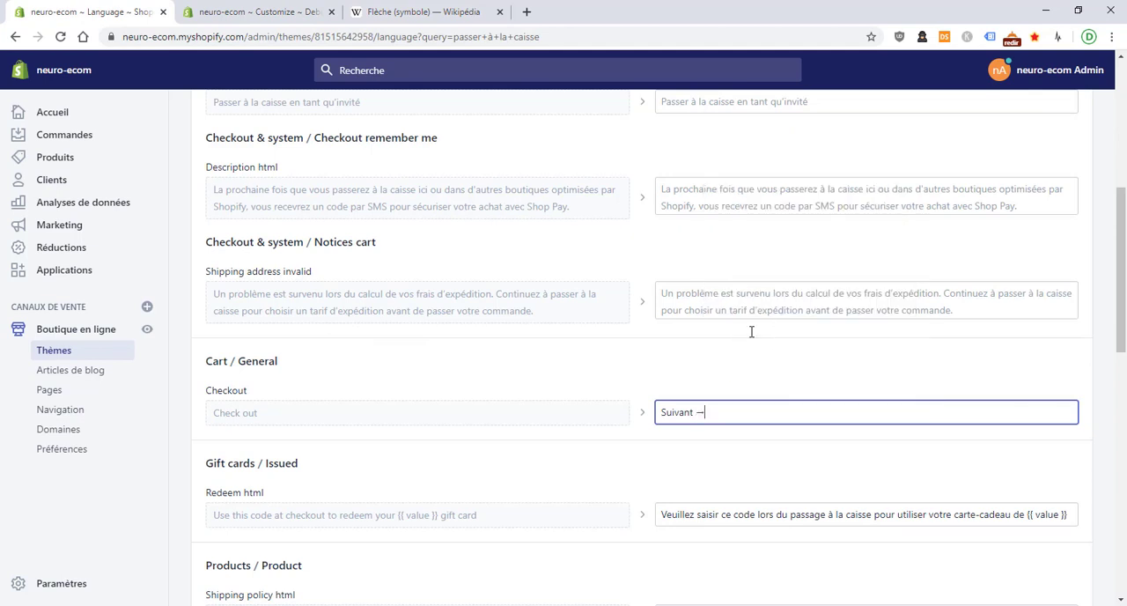
right_click(755, 387)
triple_click(721, 412)
right_click(722, 412)
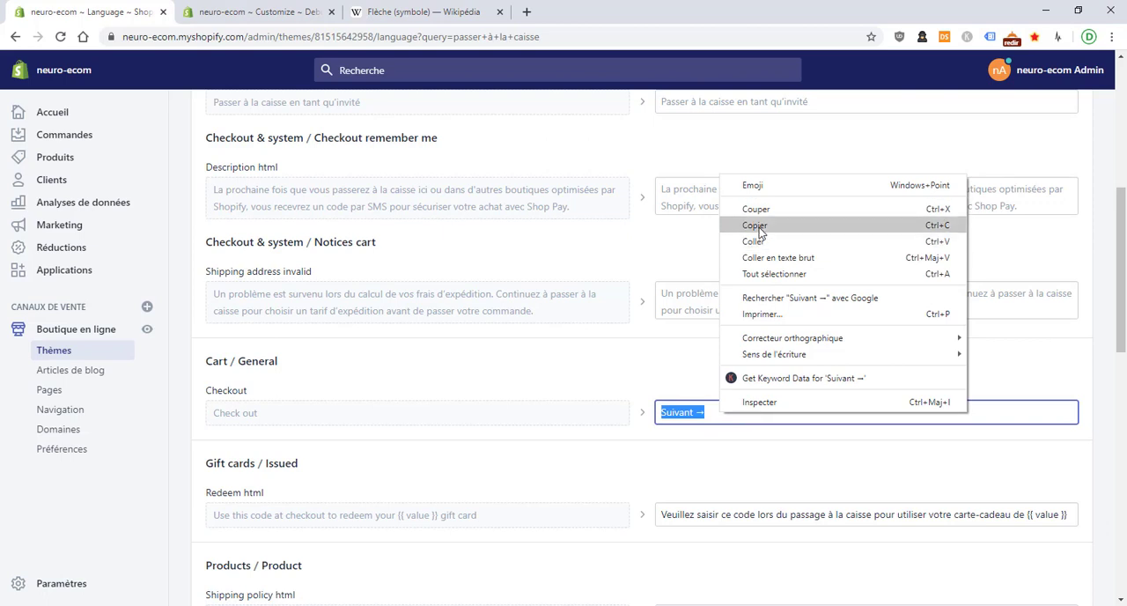
left_click(755, 227)
Switch to the theme customiser, proceed from the cart preview to the checkout and examine the information form's continue button
left_click(314, 9)
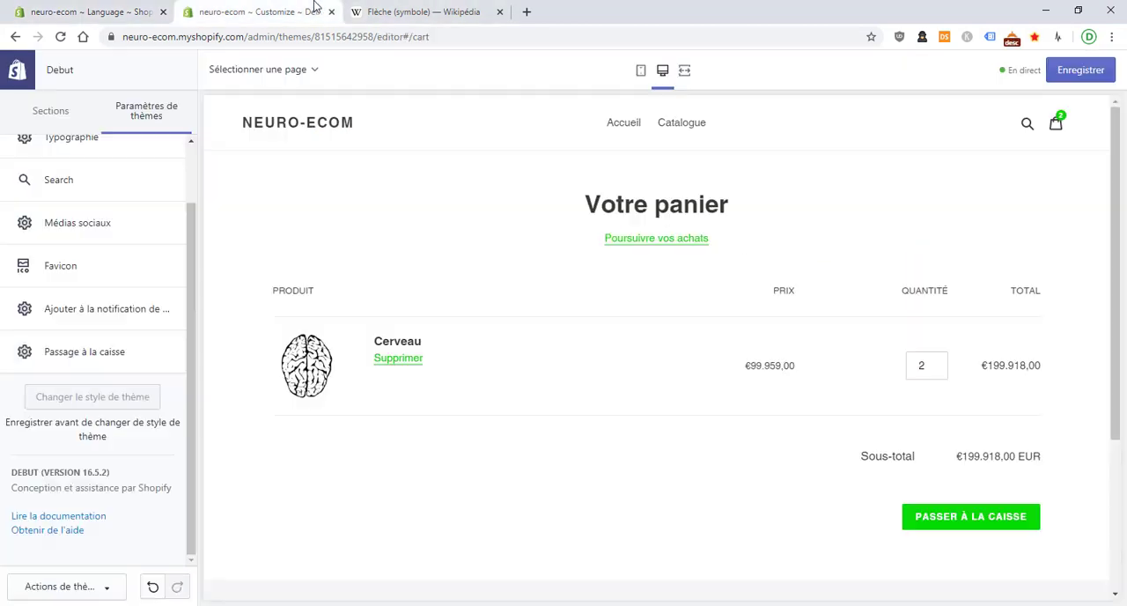
left_click(999, 518)
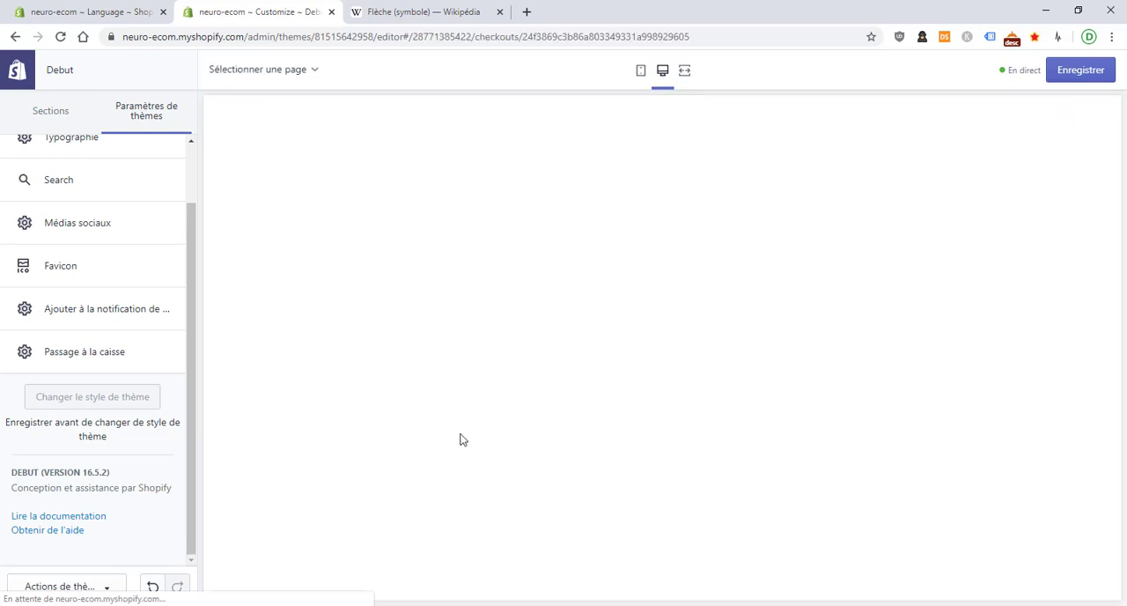
scroll(463, 440, "down", 3)
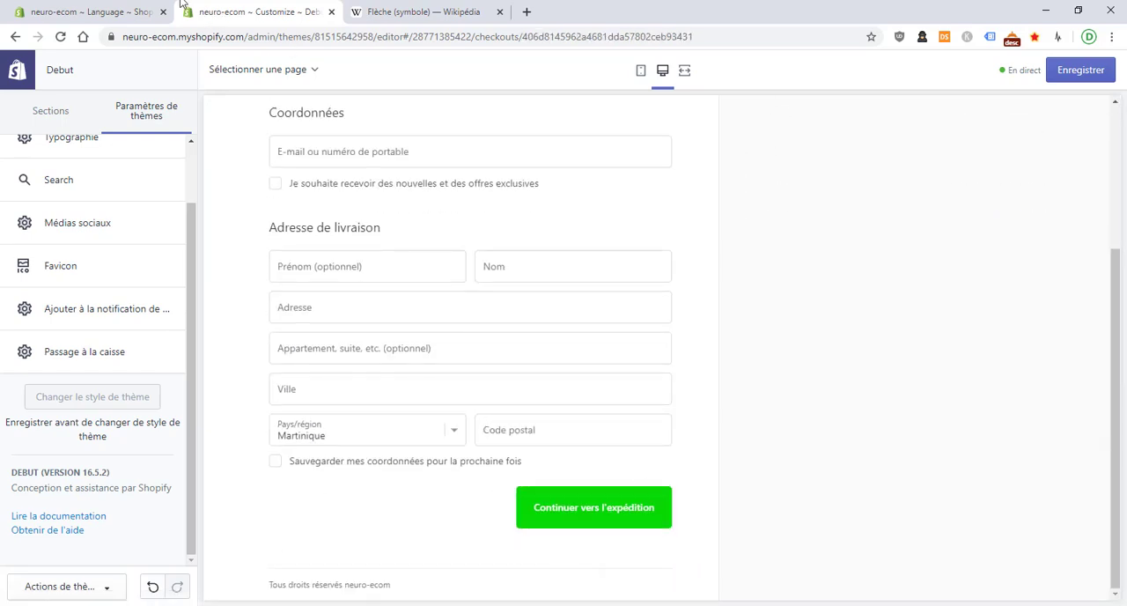
Return to the language editor and search the theme's translations for "continuer vers l'expédition"
left_click(114, 11)
scroll(475, 249, "up", 5)
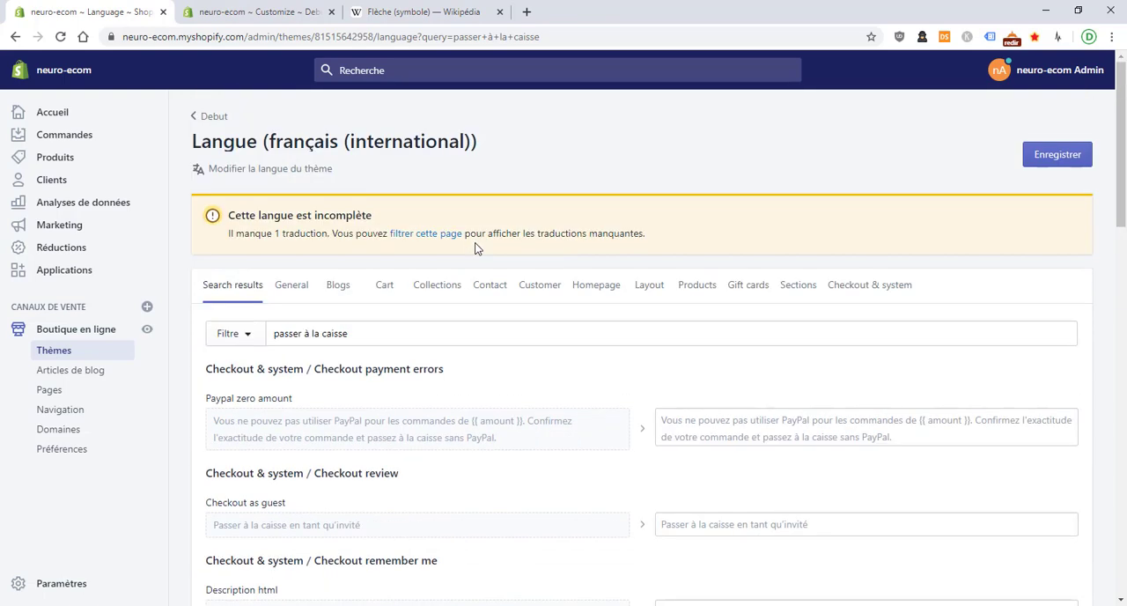
triple_click(438, 327)
type("con")
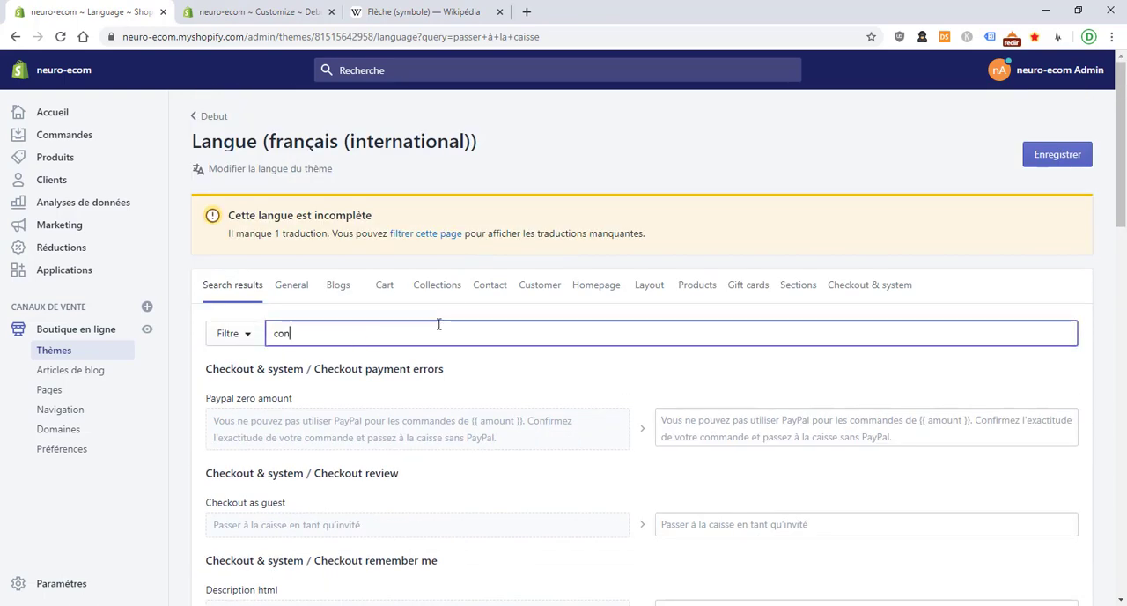
type("tinuer ver")
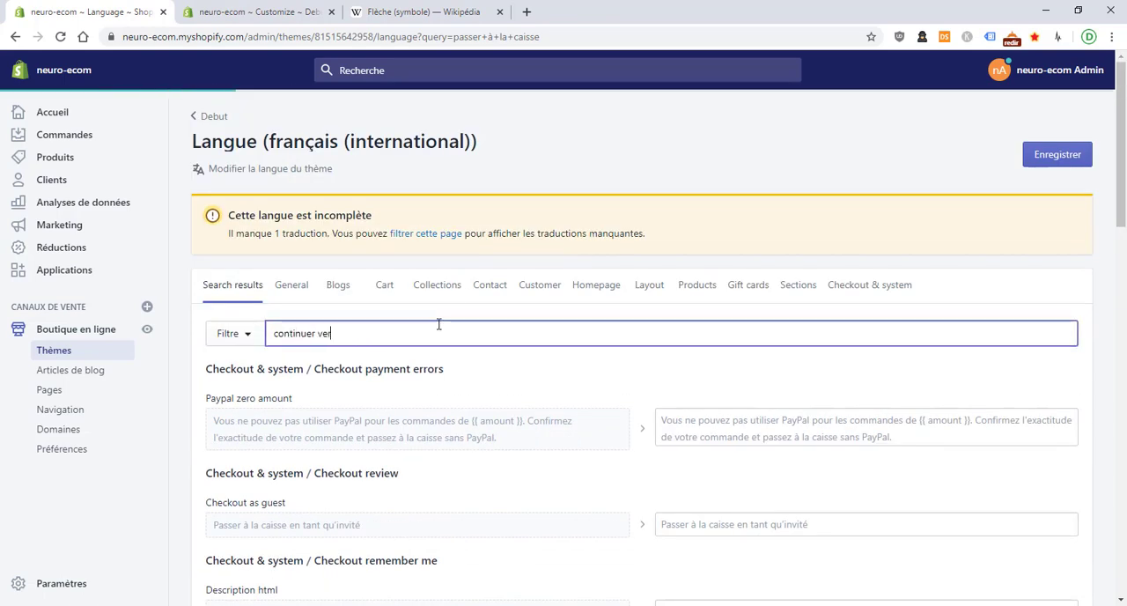
type("s l'expédition")
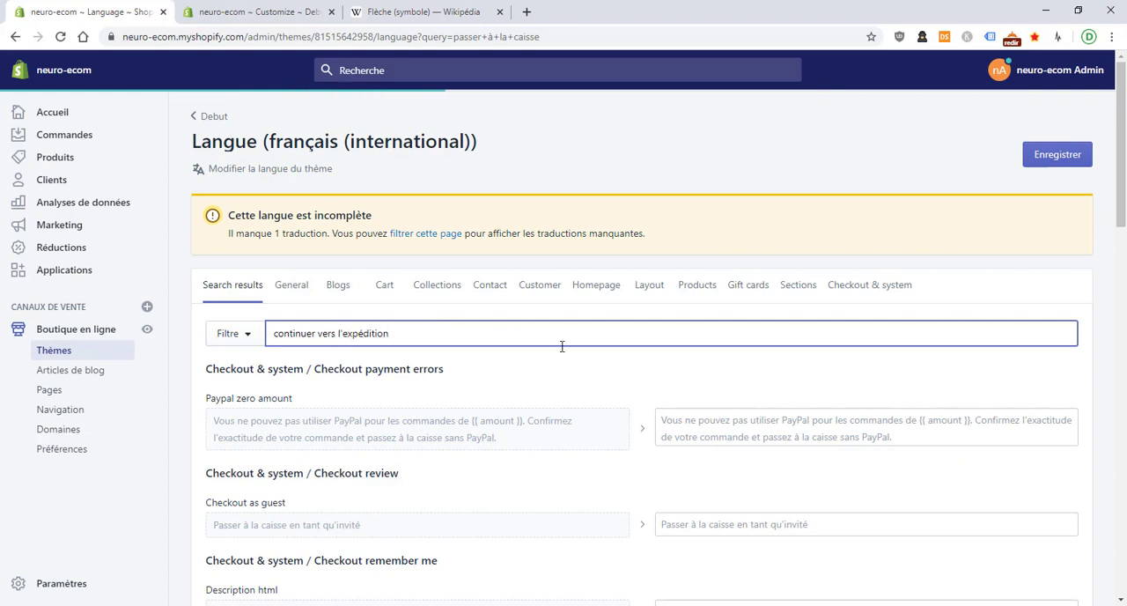
scroll(590, 355, "down", 1)
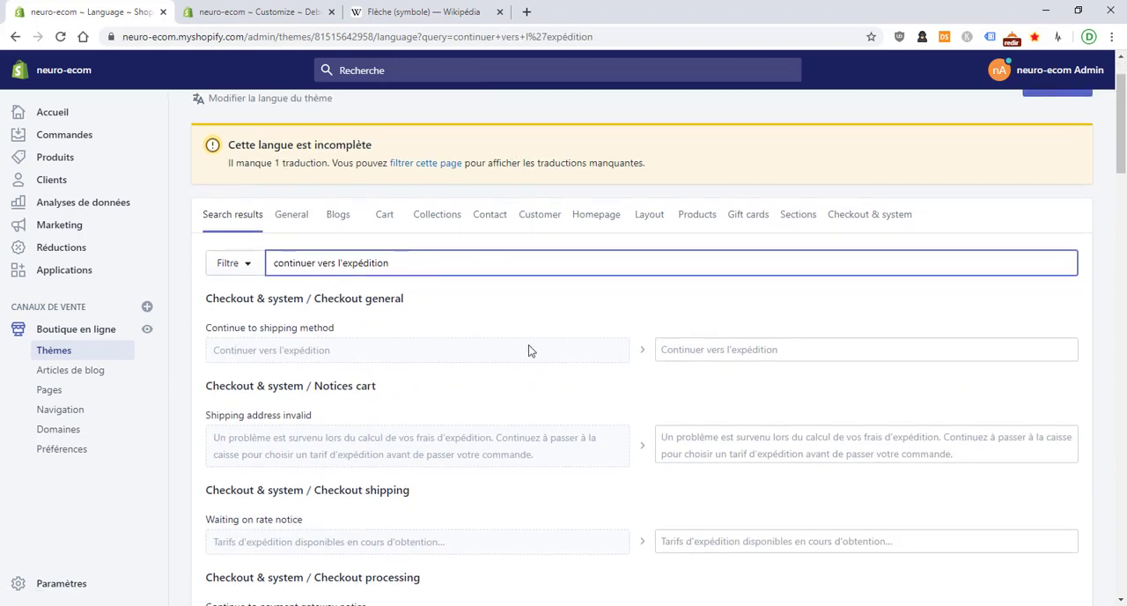
Set the French text of Continue to shipping method under Checkout general to the copied "Suivant →"
left_click(714, 345)
right_click(715, 347)
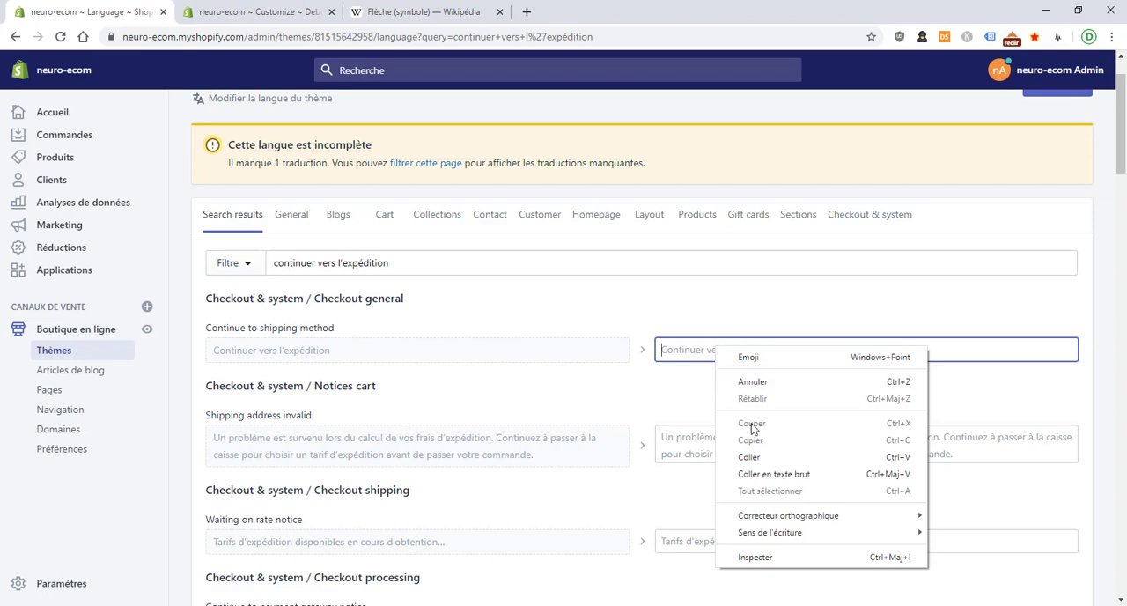
left_click(764, 457)
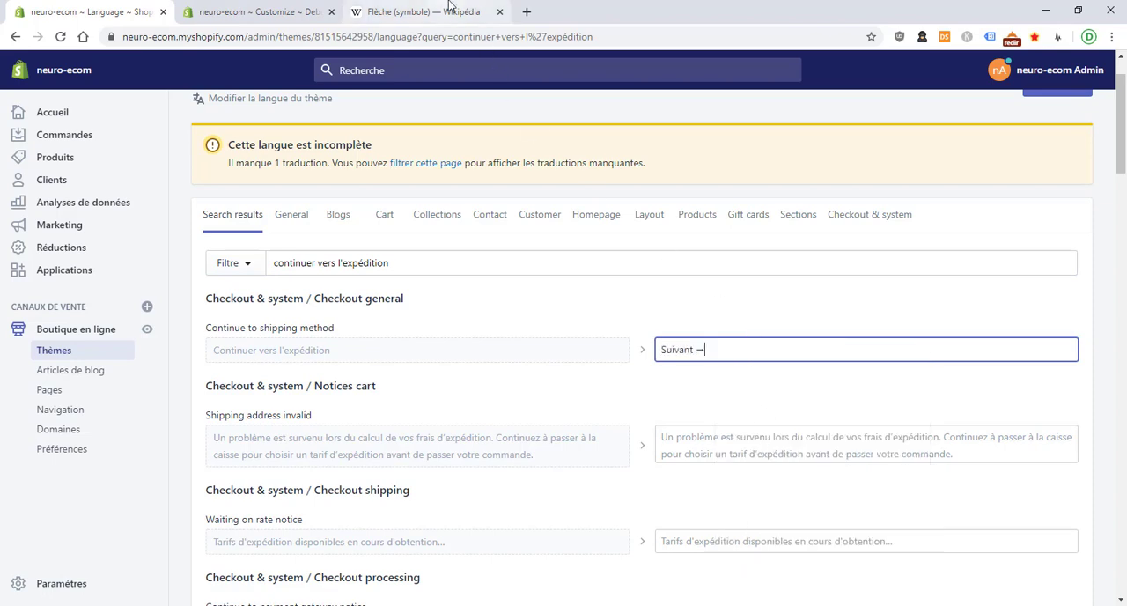
Switch back to the customiser's checkout preview and fill in a test contact e-mail
left_click(282, 10)
scroll(350, 223, "up", 2)
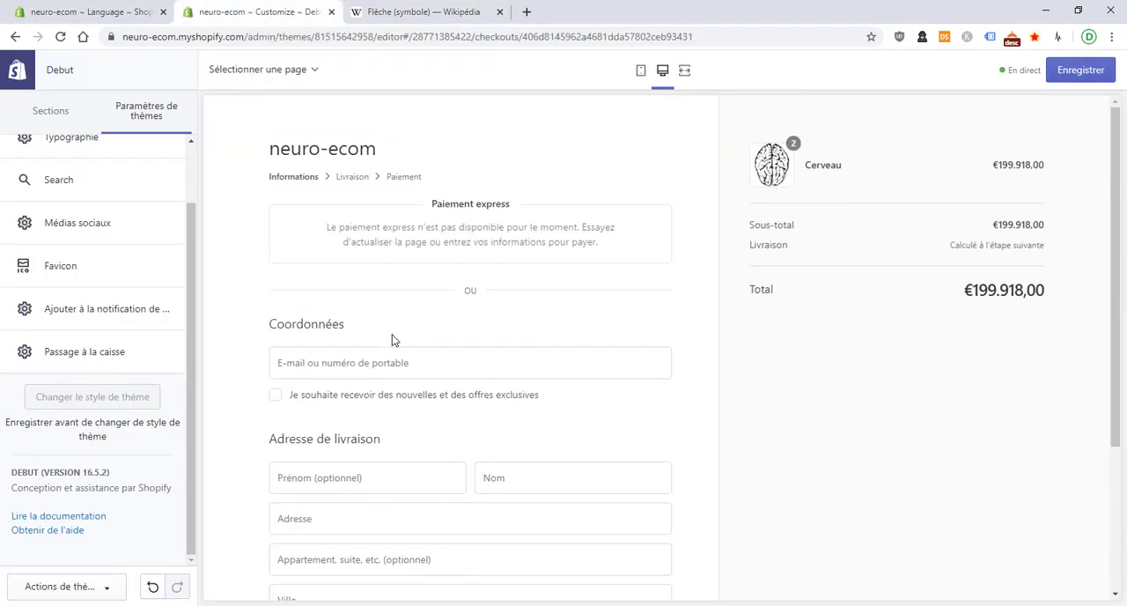
scroll(393, 340, "down", 2)
left_click(377, 214)
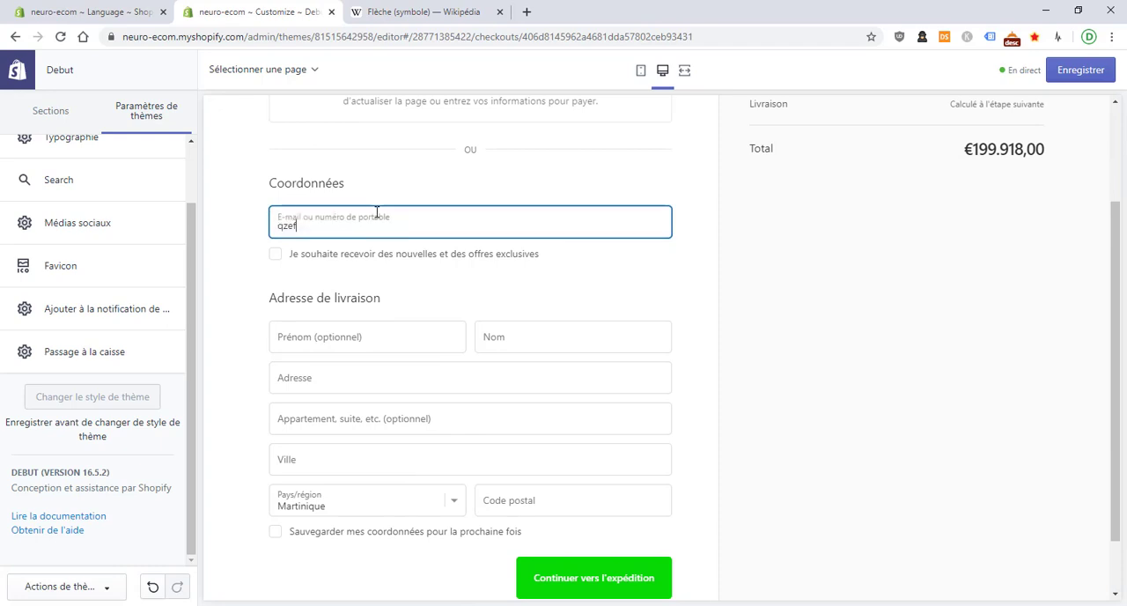
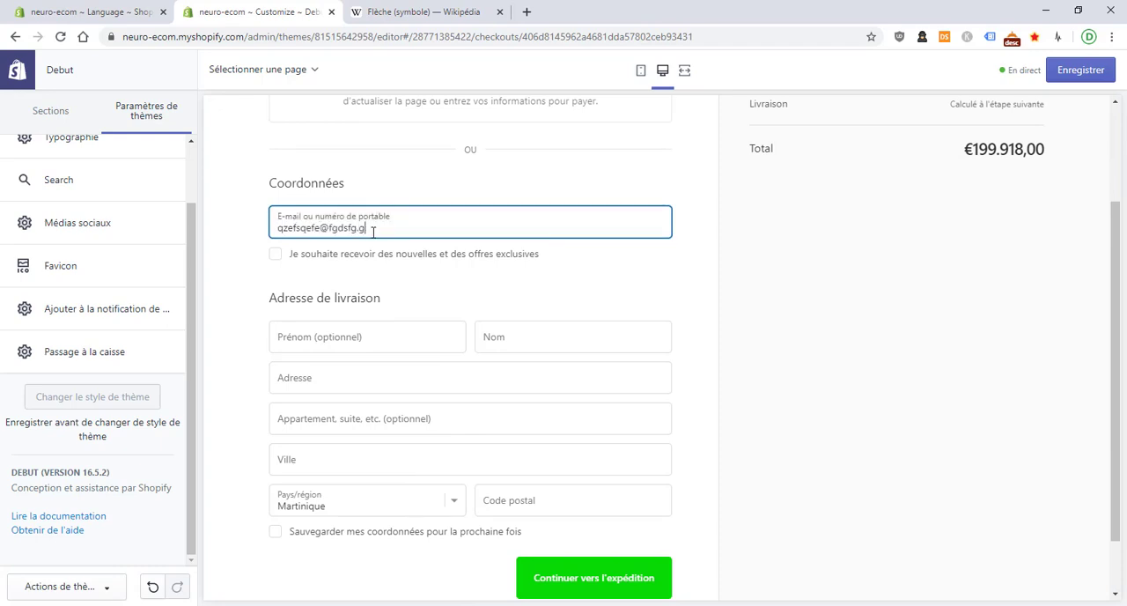
Fill in the delivery address with test first name, last name, address, city and postal code, and submit the information form
left_click(352, 337)
type("qsdqsd")
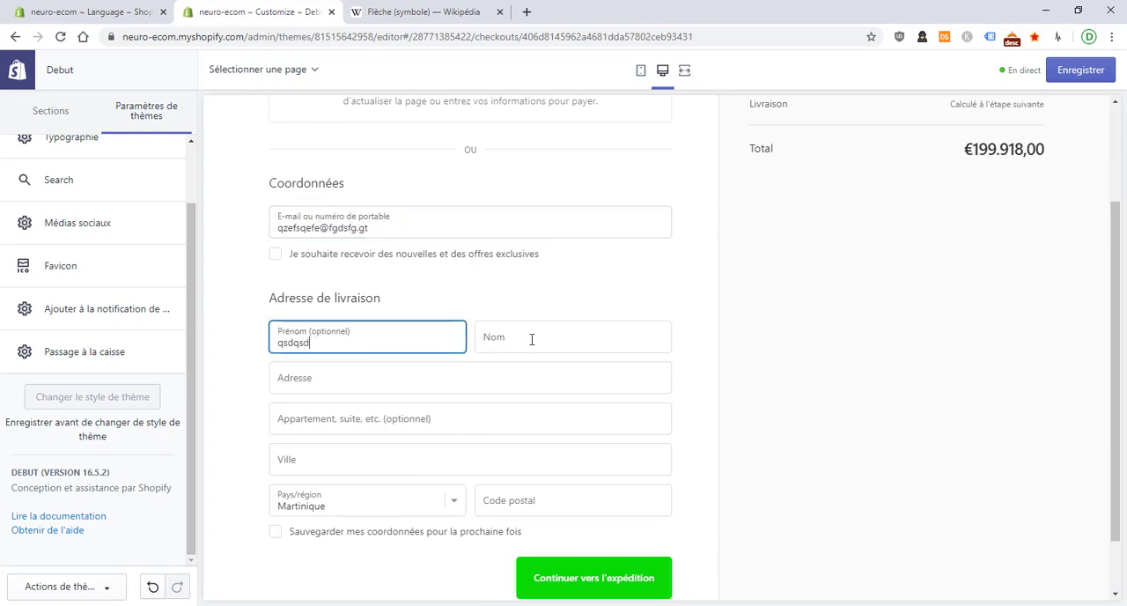
left_click(528, 337)
type("qsdqsd")
left_click(484, 369)
type("dsqdqd")
left_click(401, 462)
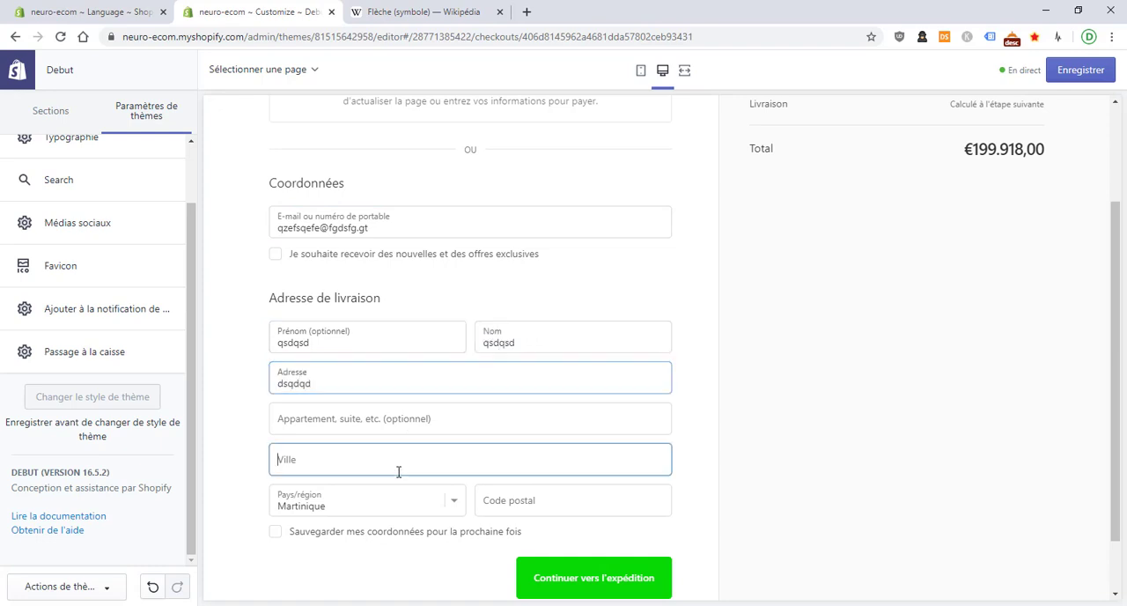
type("qdqsd")
left_click(572, 502)
type("911111")
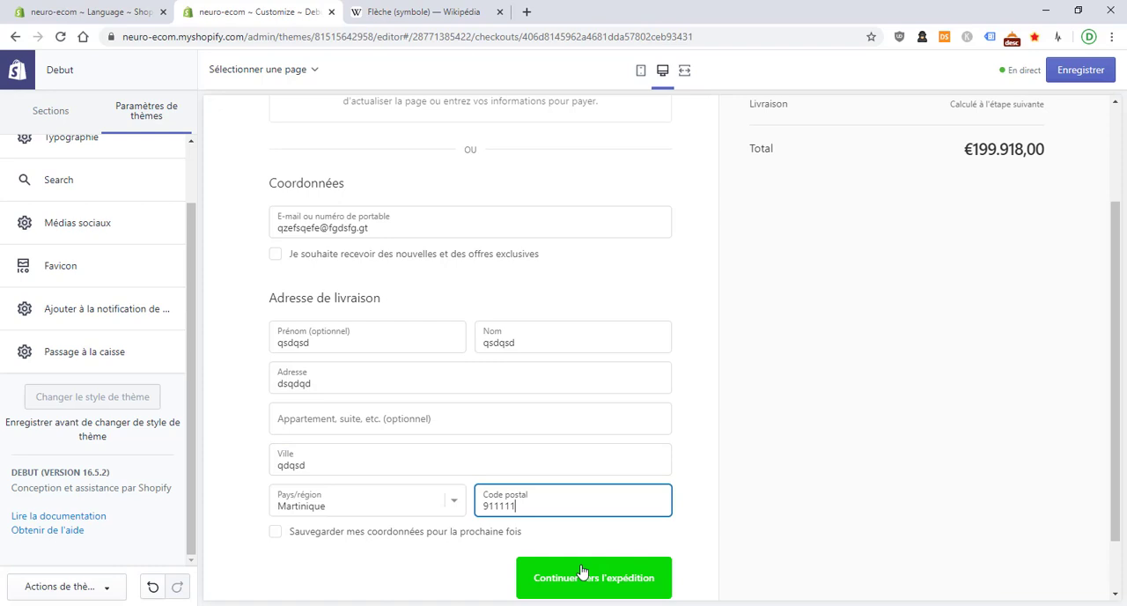
left_click(581, 571)
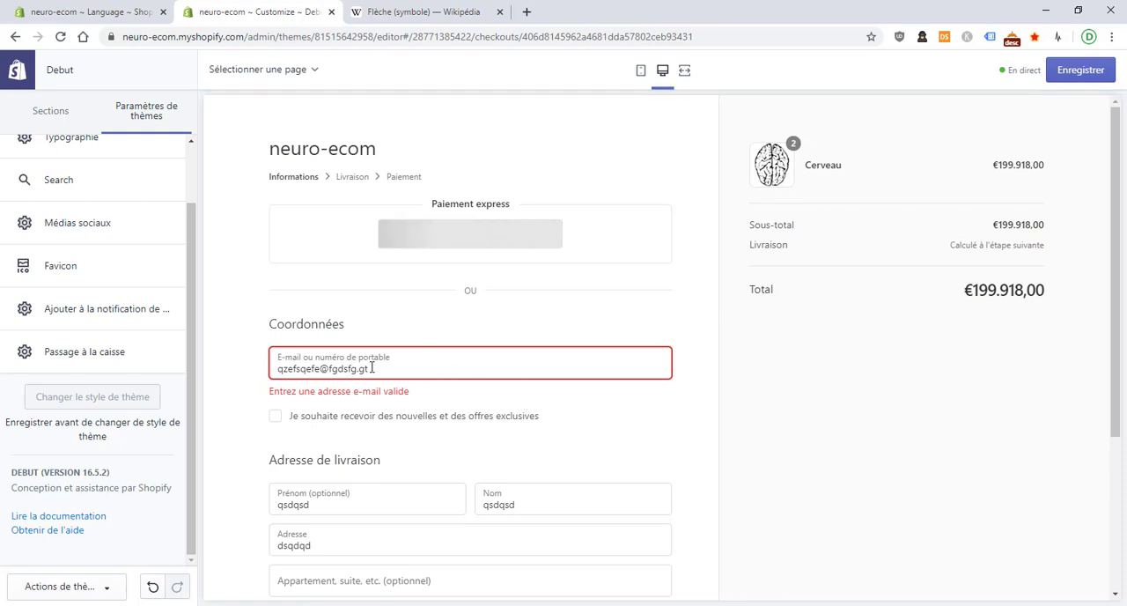
Correct the contact e-mail's domain to hotmail.fr and continue to the shipping method page
double_click(343, 368)
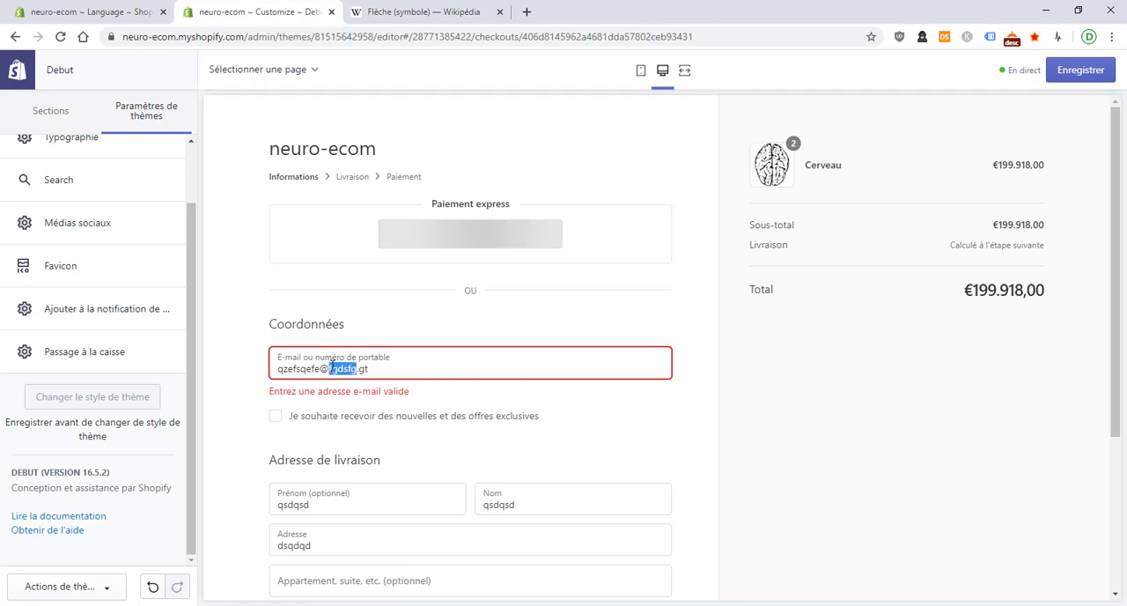
type("hotmail.fr")
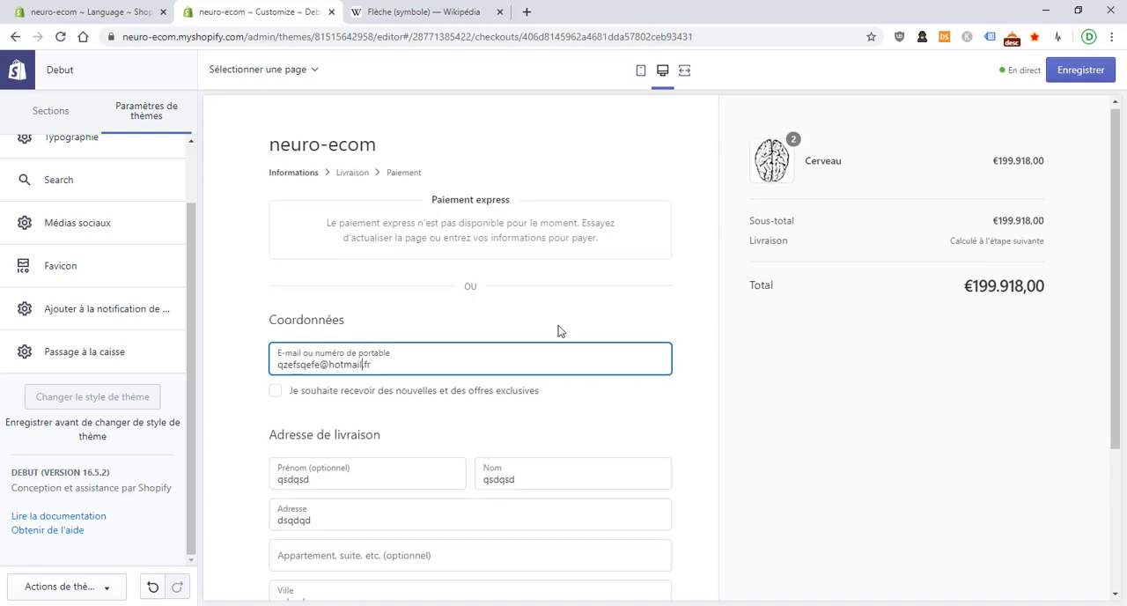
scroll(558, 329, "down", 3)
left_click(619, 496)
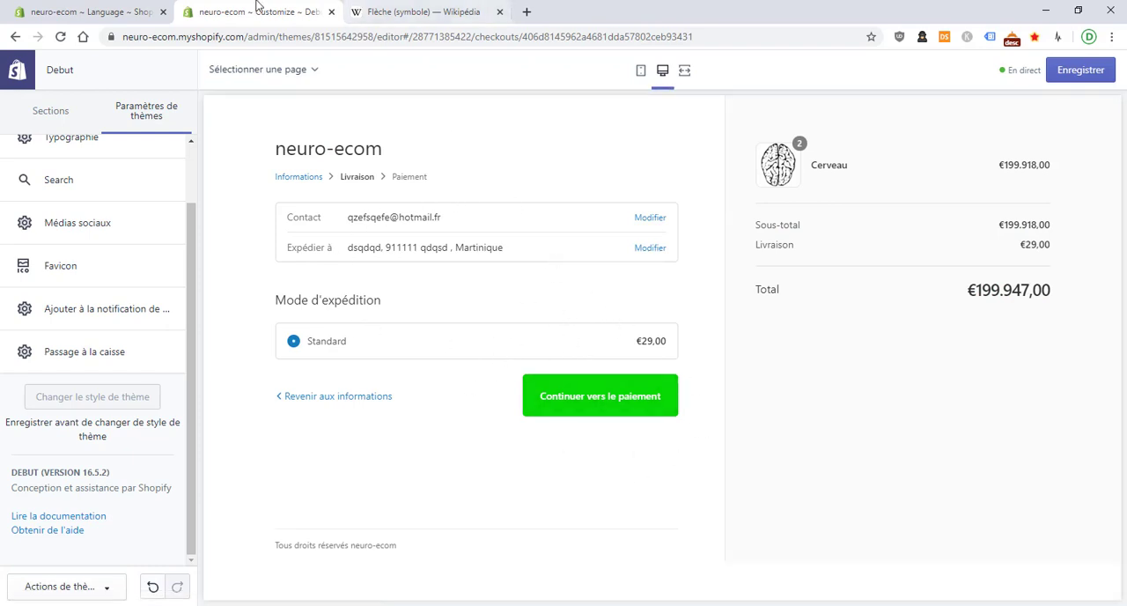
Return to the language editor and search the theme's translations for "continuer vers le paiement"
left_click(140, 6)
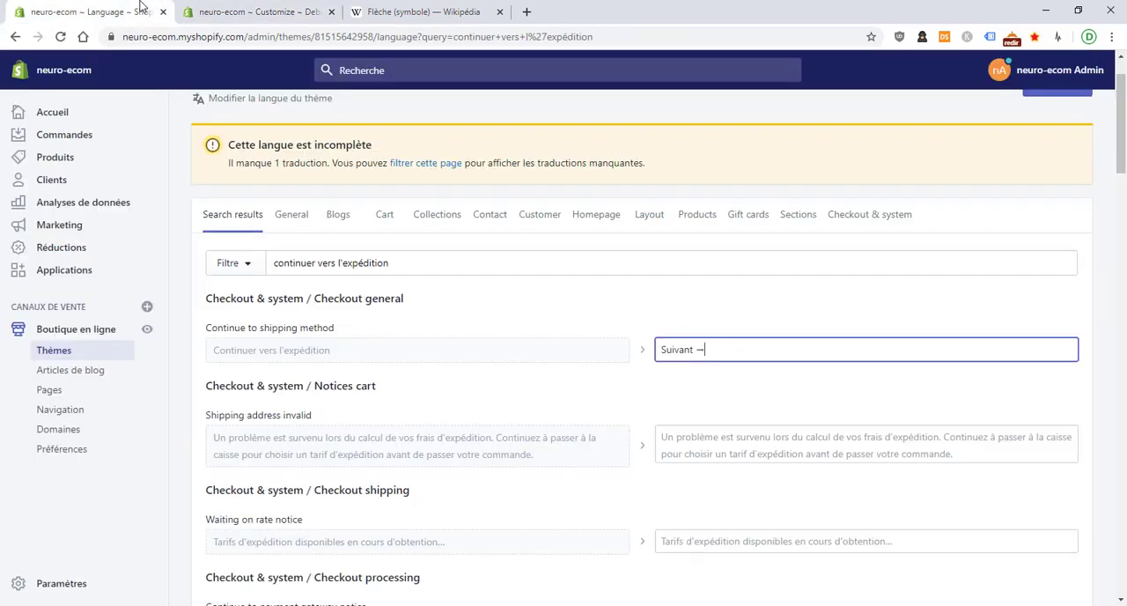
left_click(211, 11)
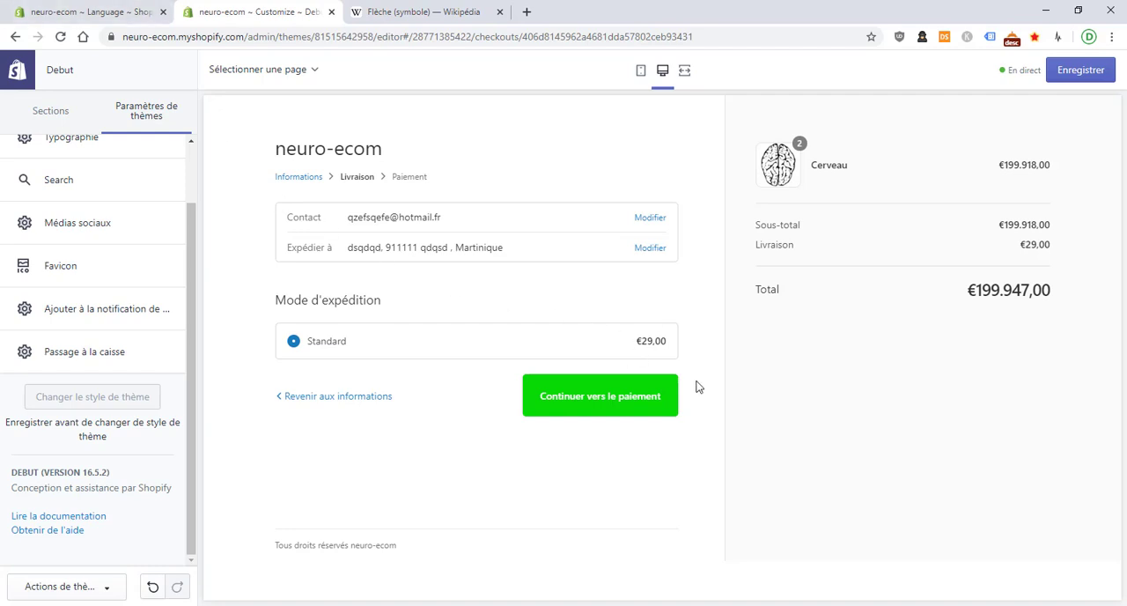
left_click(25, 9)
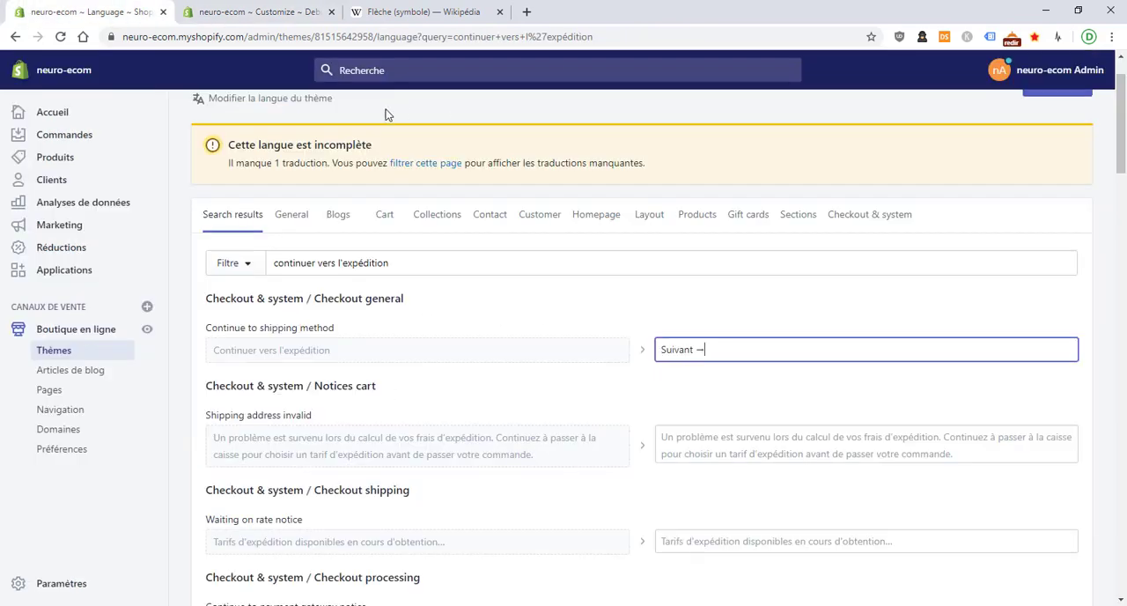
double_click(445, 254)
type("le pa")
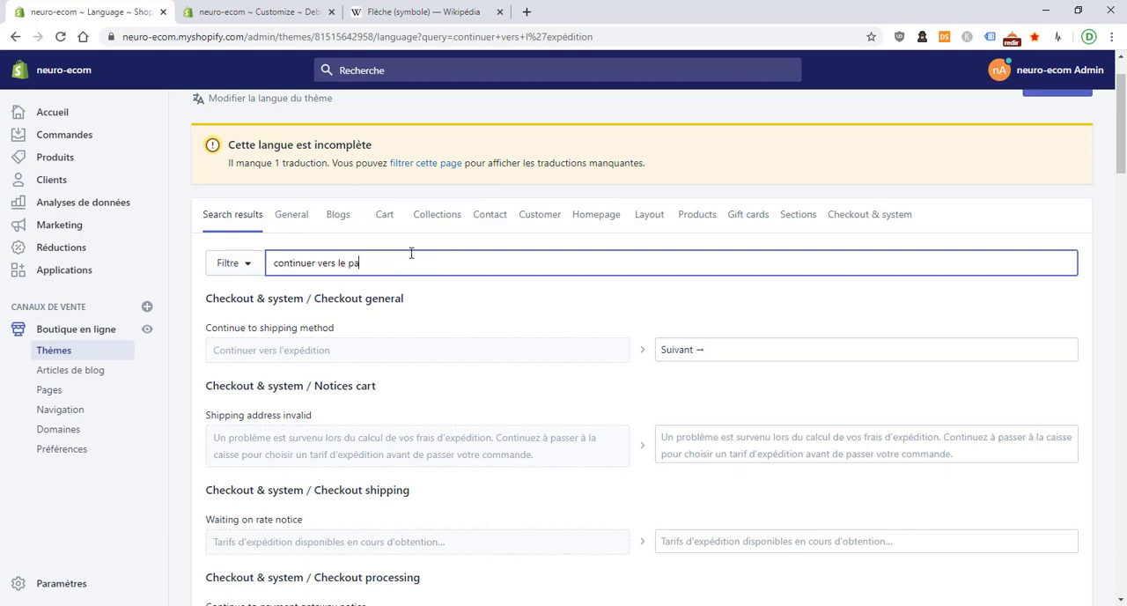
type("i")
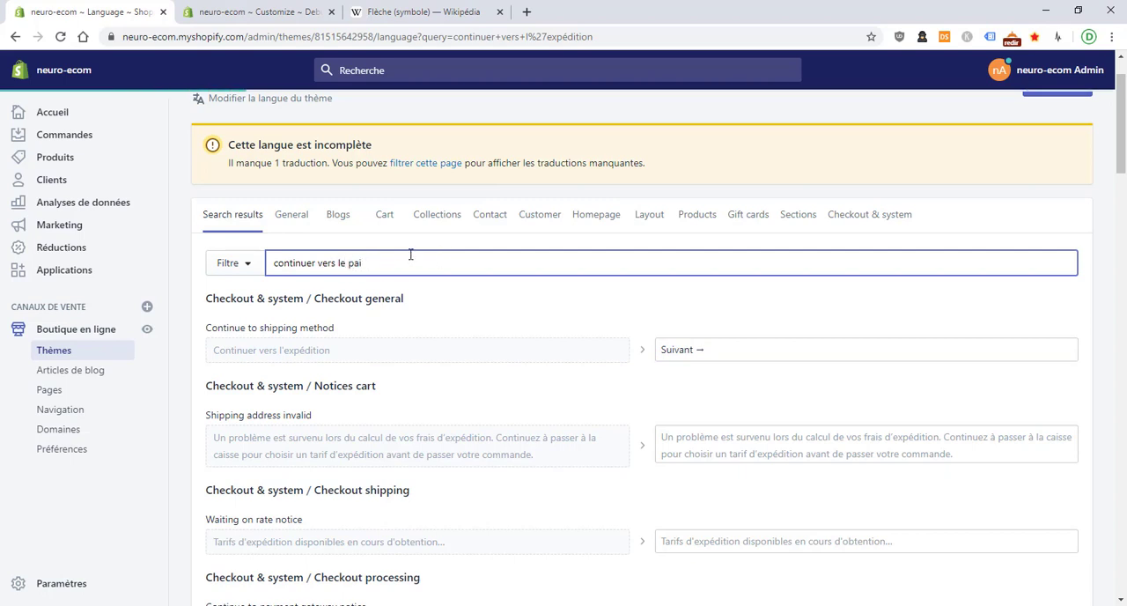
type("ement")
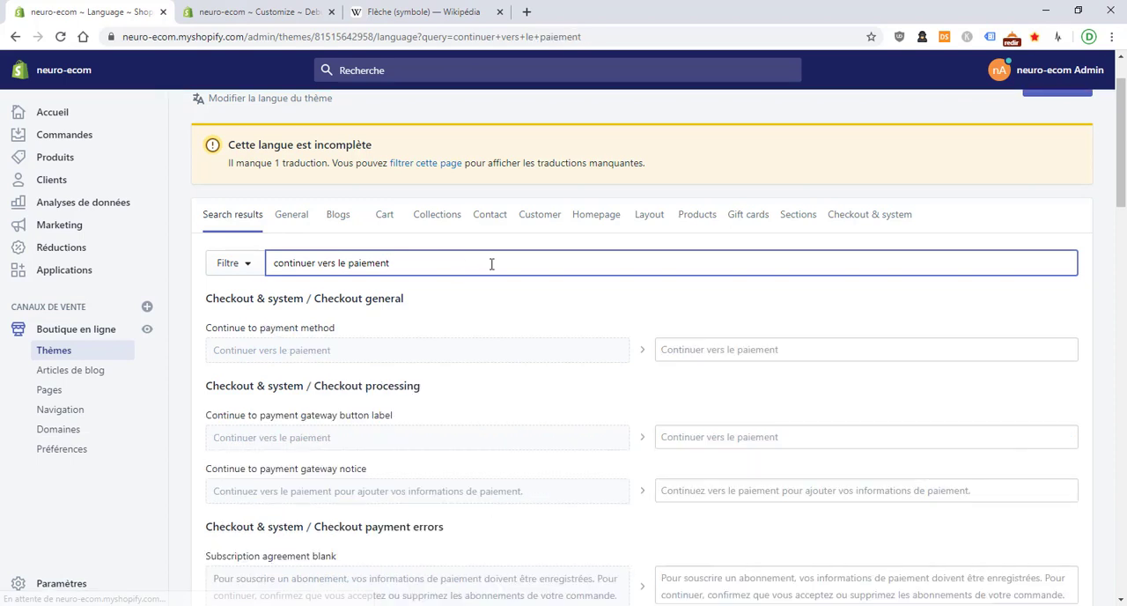
Set the French texts of Continue to payment method and Continue to payment gateway button label to "Suivant →"
left_click(675, 343)
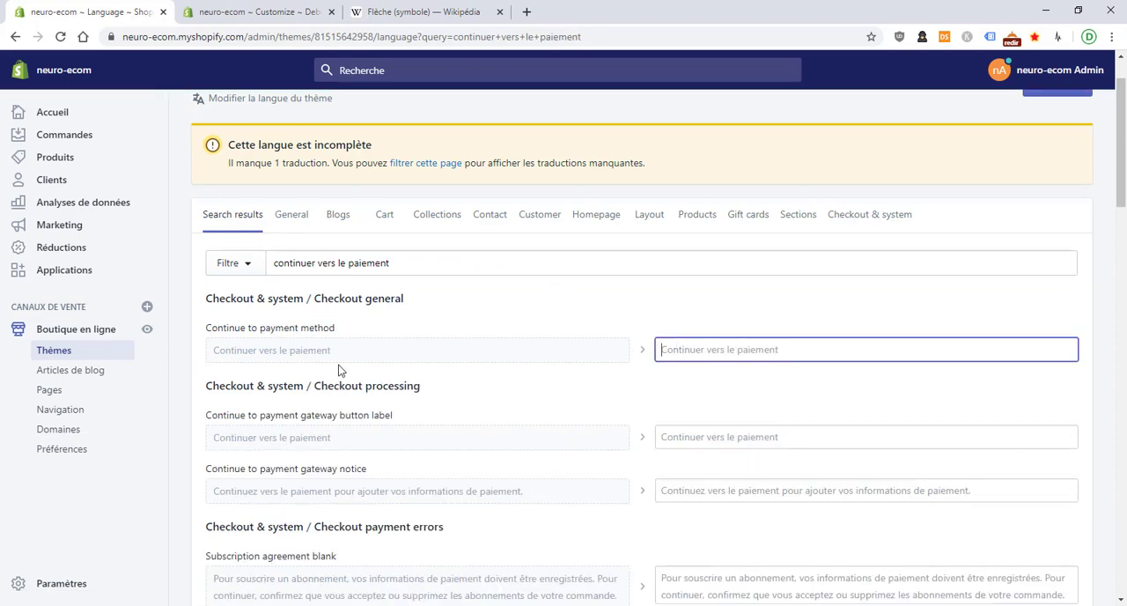
right_click(724, 348)
left_click(762, 443)
right_click(763, 447)
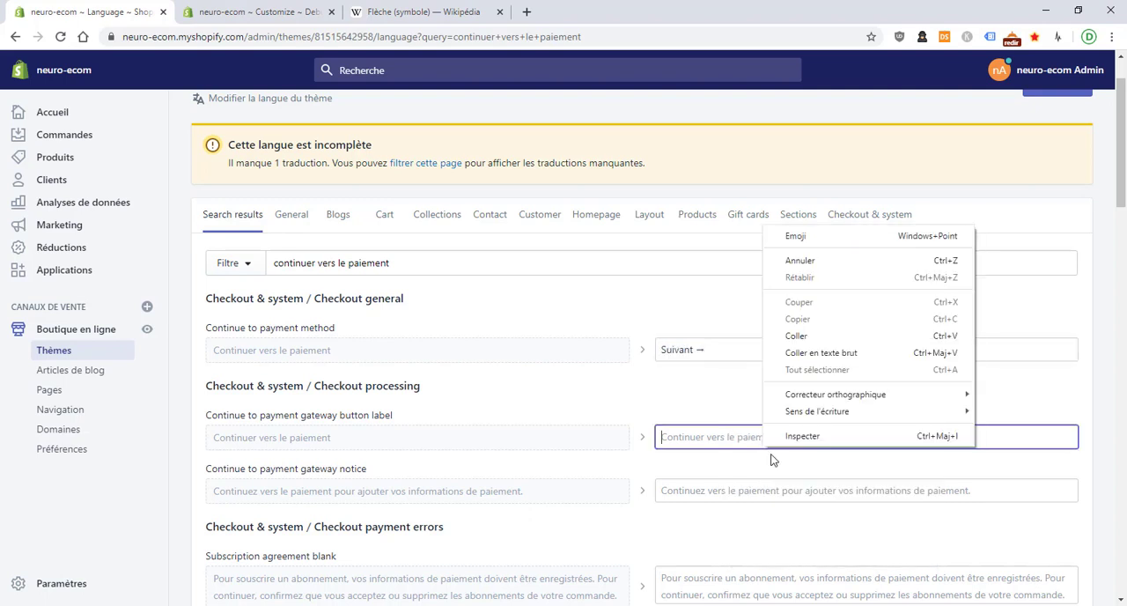
left_click(810, 335)
scroll(682, 336, "up", 1)
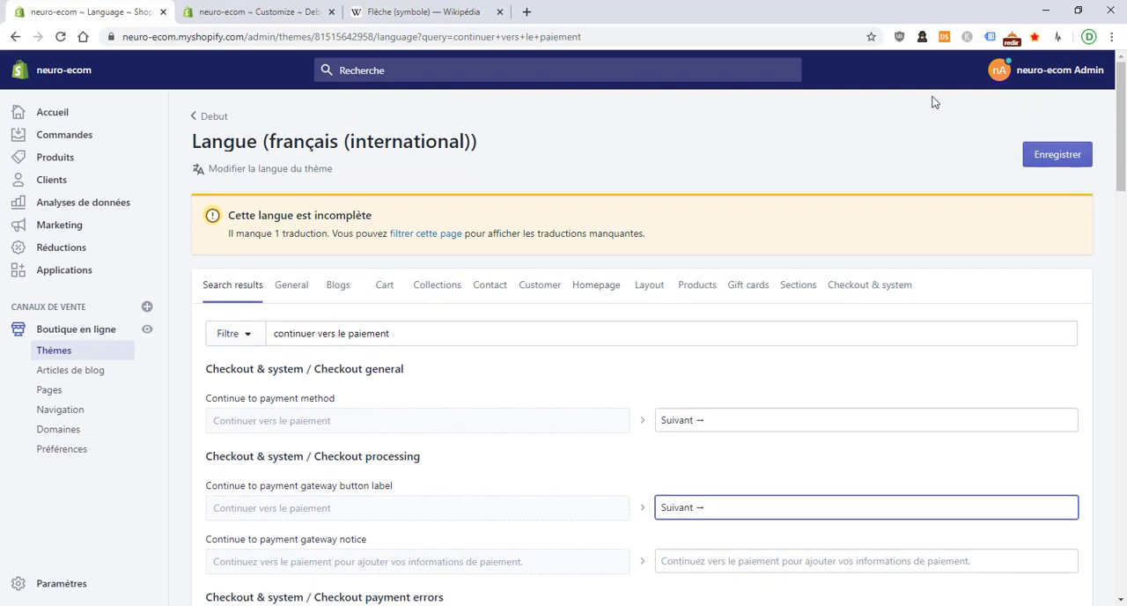
Continue to the payment page in the customiser's checkout preview and examine its final validation button
left_click(280, 9)
left_click(557, 384)
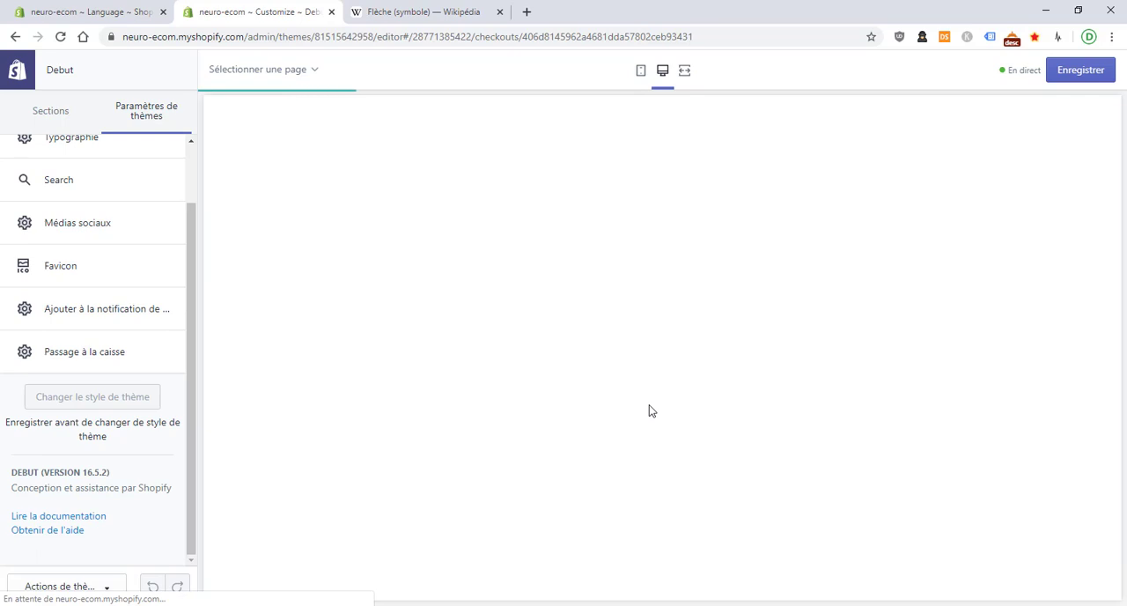
scroll(586, 394, "down", 4)
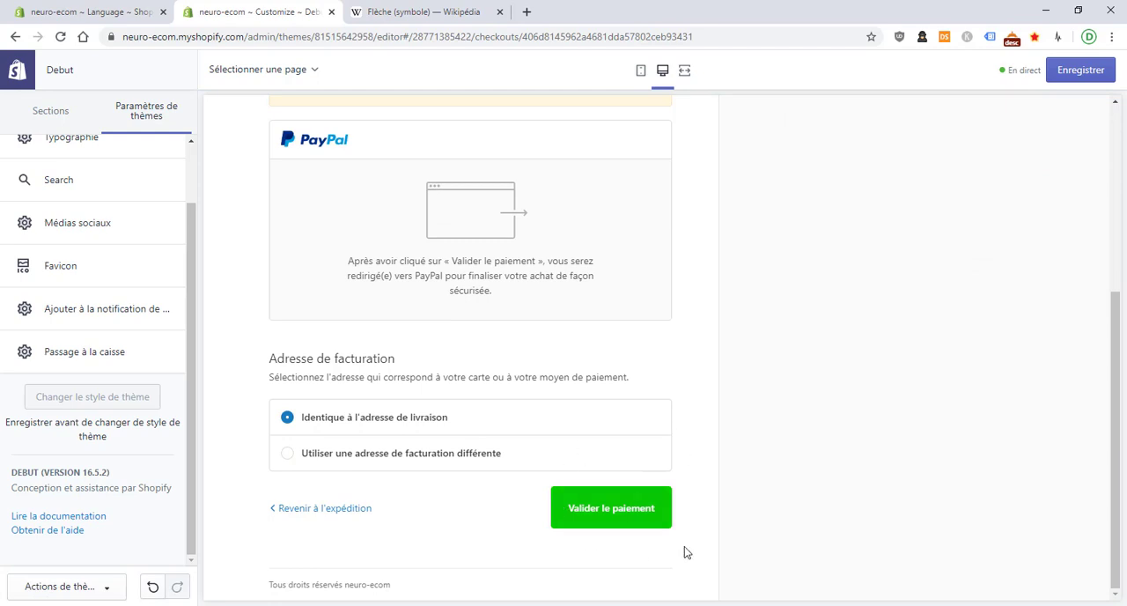
Return to the language editor and search the theme's translations for "valider le paiement"
left_click(92, 12)
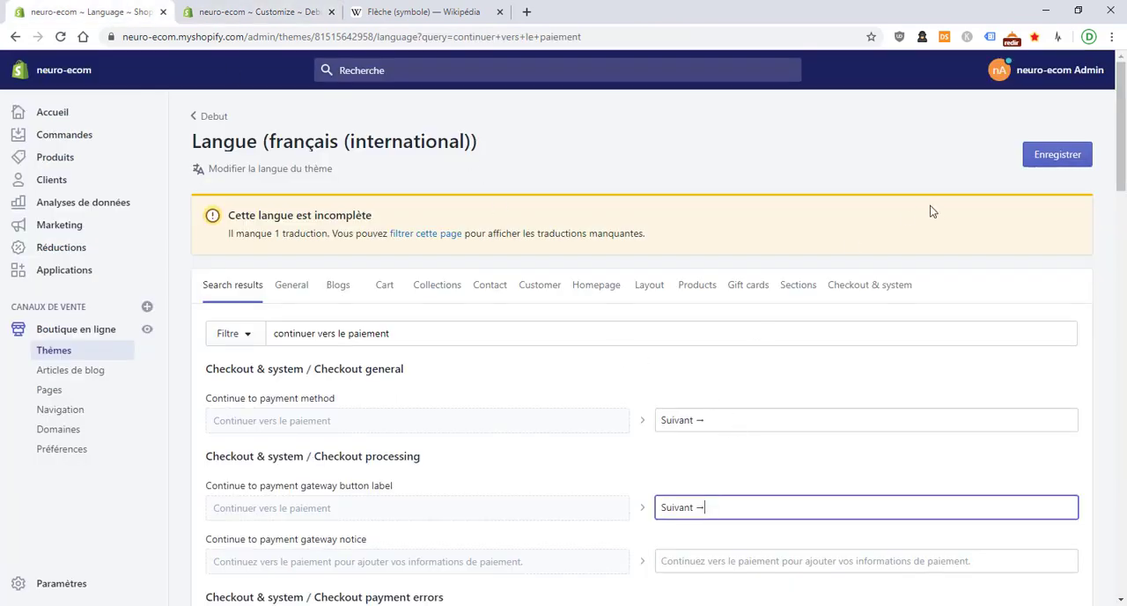
triple_click(578, 323)
type("val")
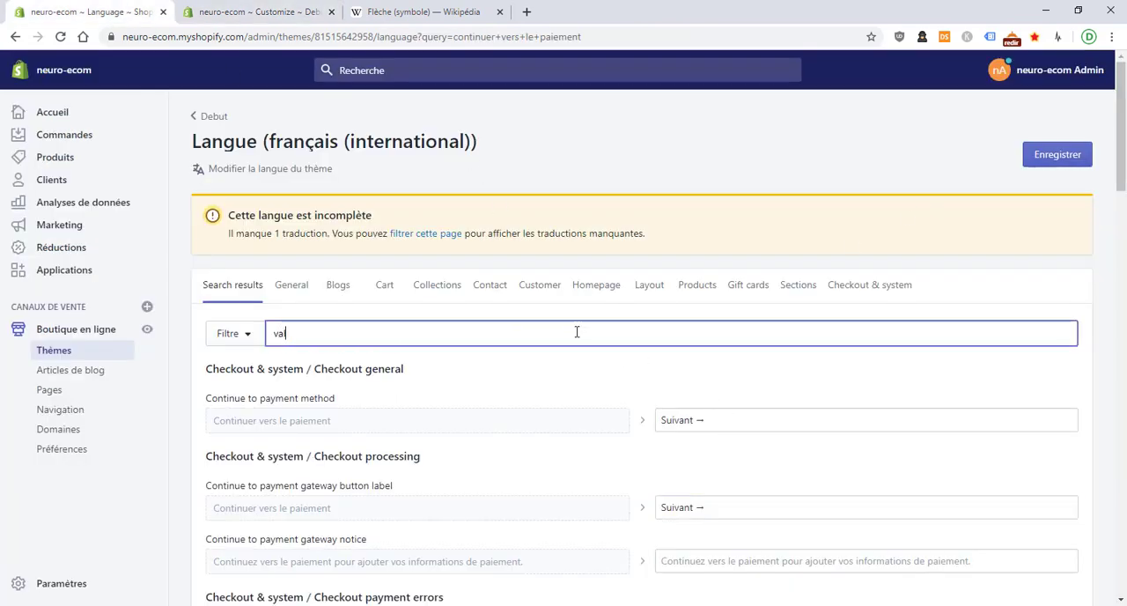
type("ider le pa")
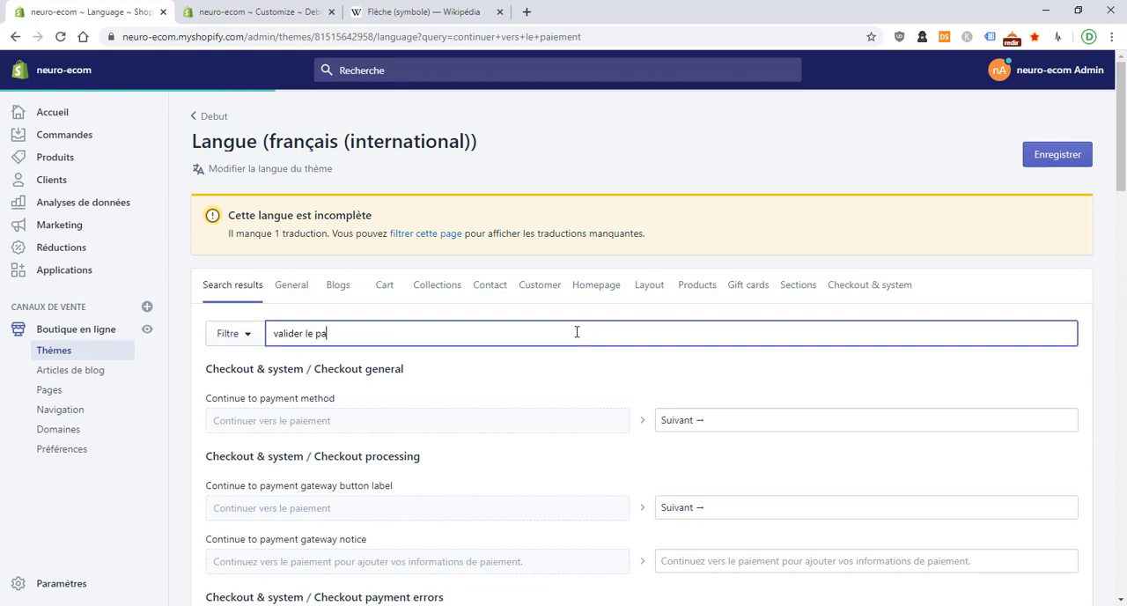
type("iement")
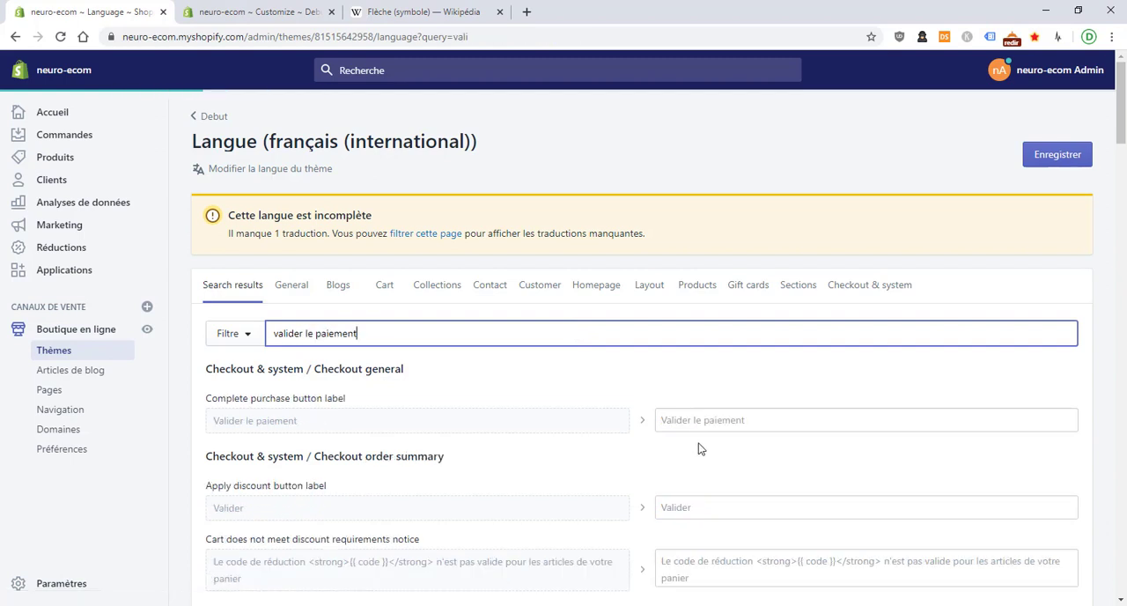
Set the French text of Complete purchase button label to "Valider →" and save the translations
left_click(723, 422)
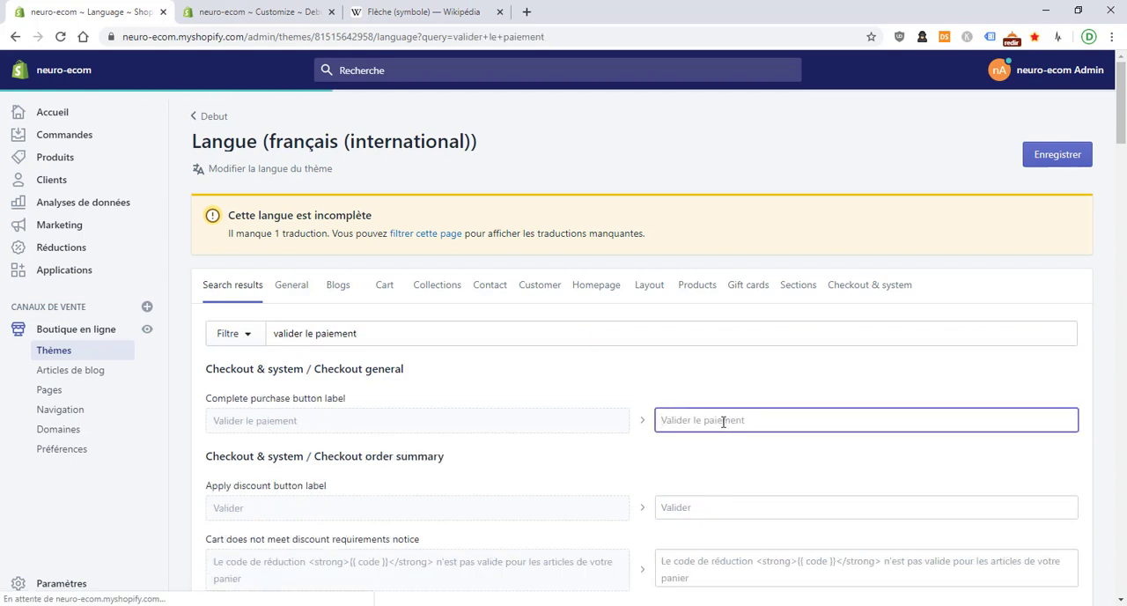
right_click(723, 422)
left_click(748, 306)
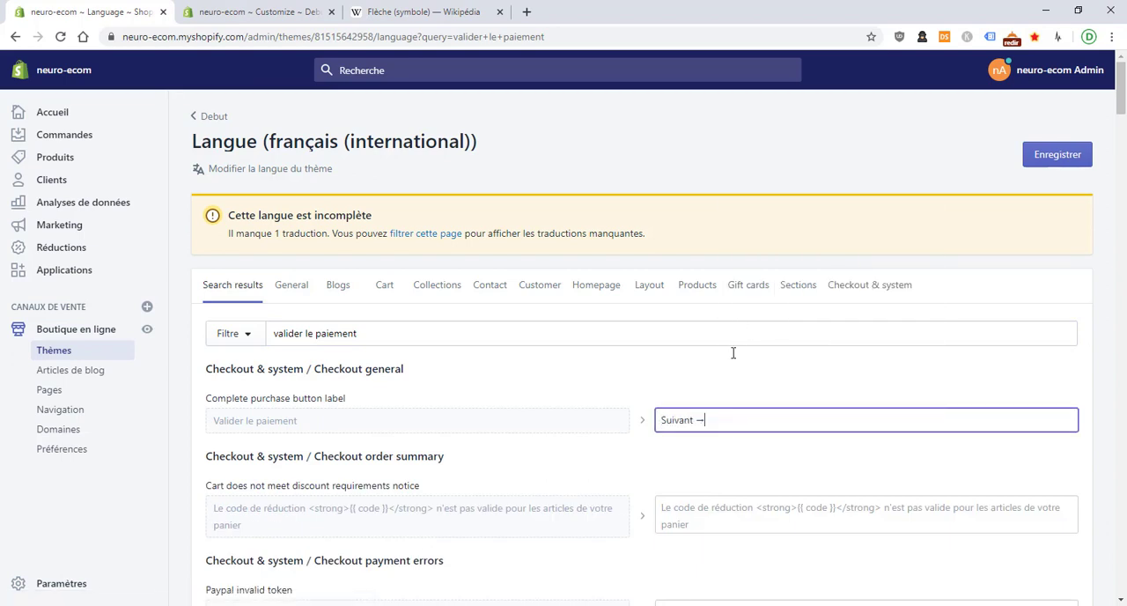
double_click(662, 413)
key("BackSpace")
type("Valider")
left_click(1032, 159)
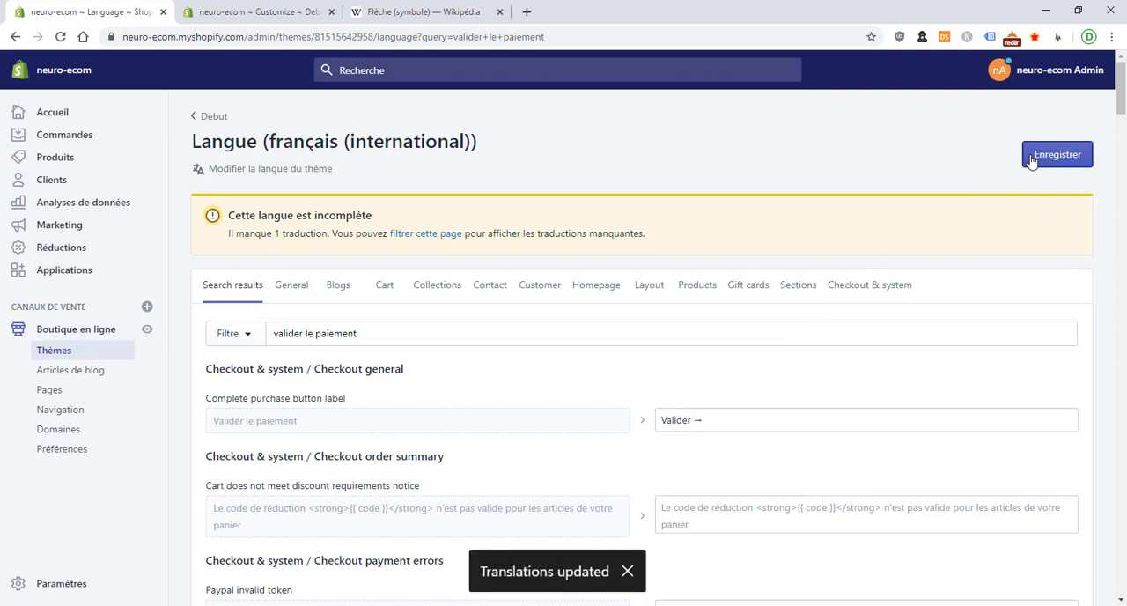
Return to the theme customiser, add the Cerveau product to the cart from its product page, and view the cart
left_click(264, 13)
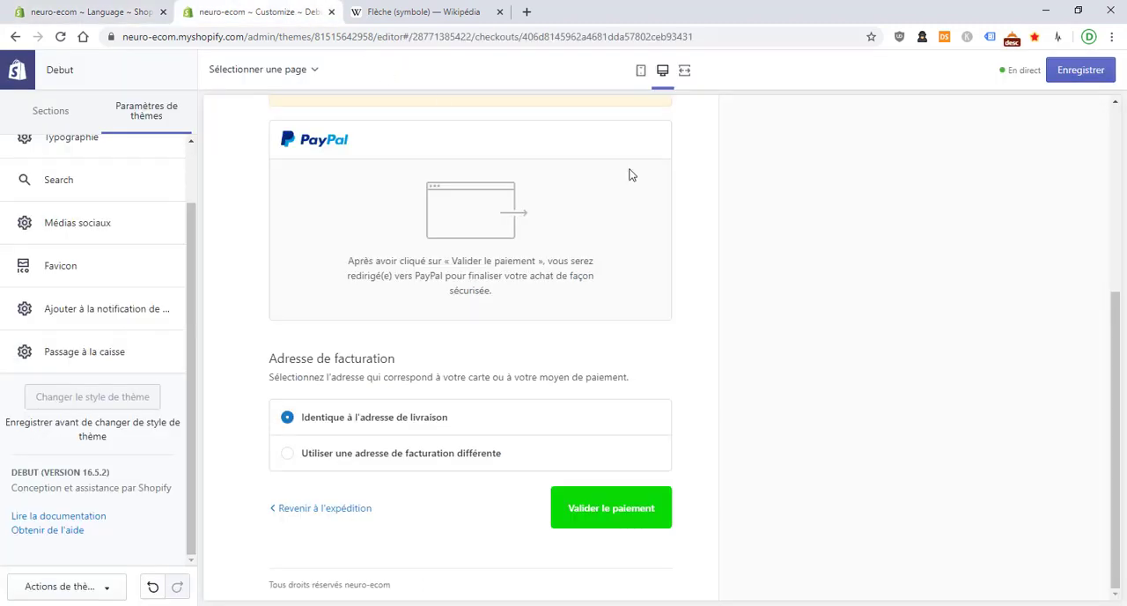
scroll(363, 282, "up", 4)
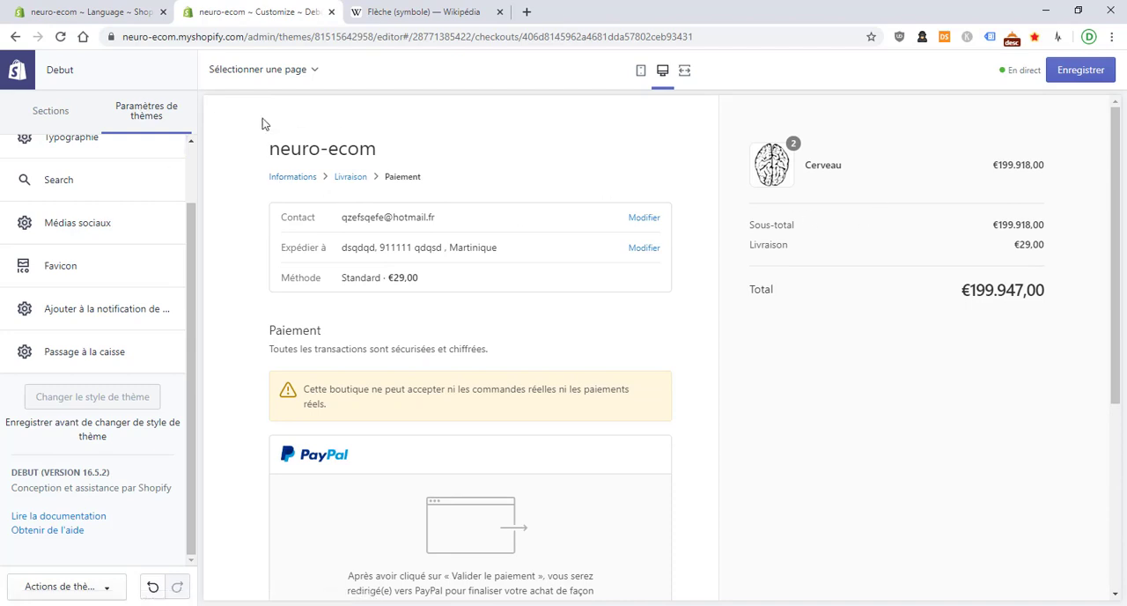
left_click(307, 157)
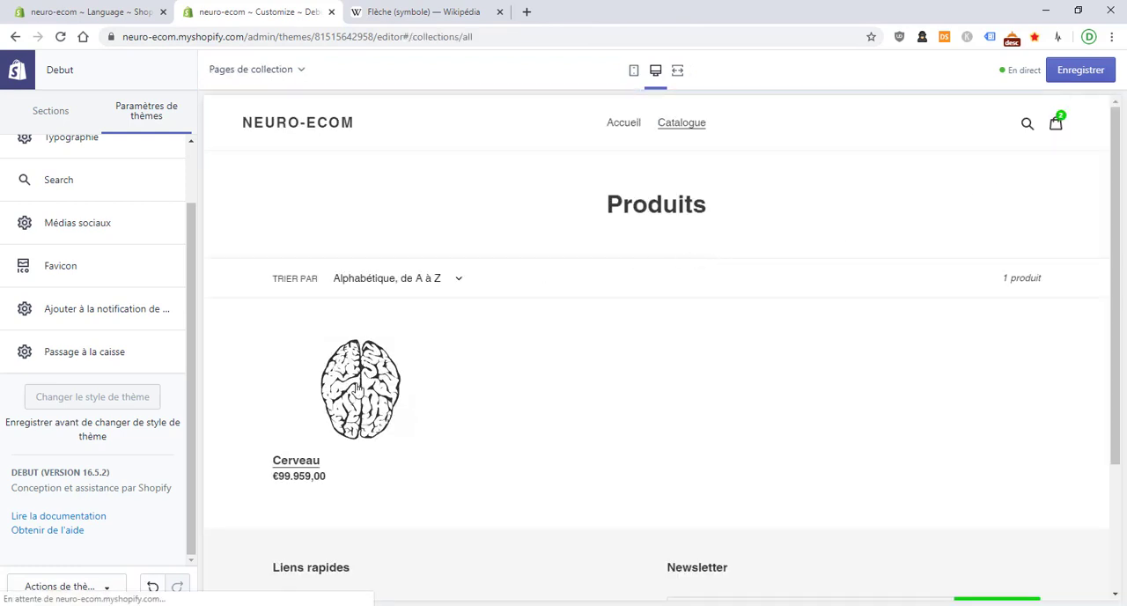
left_click(358, 389)
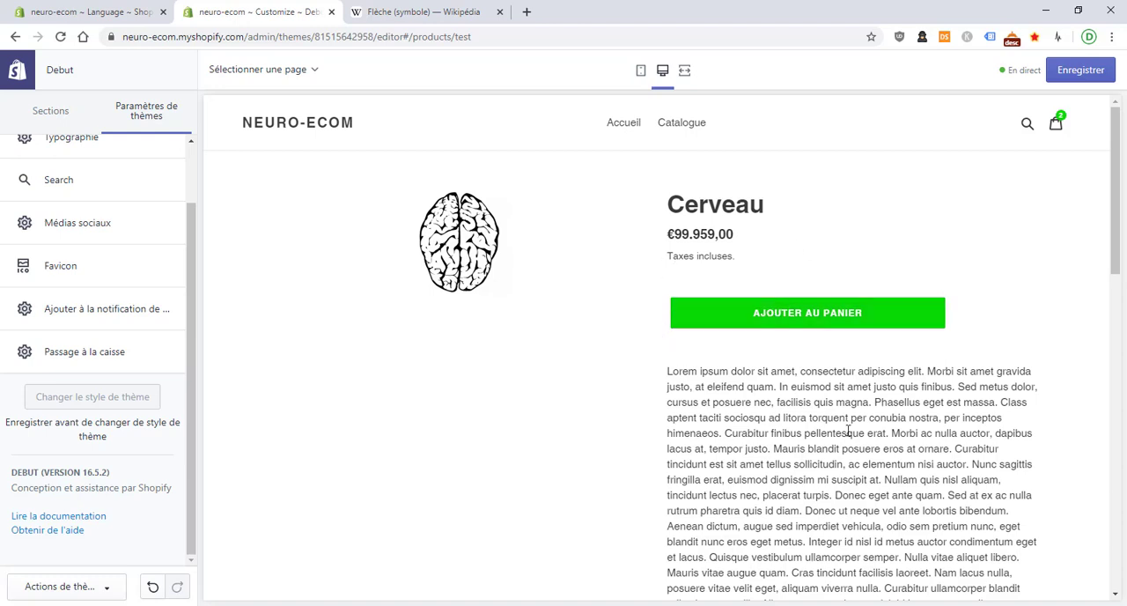
left_click(851, 308)
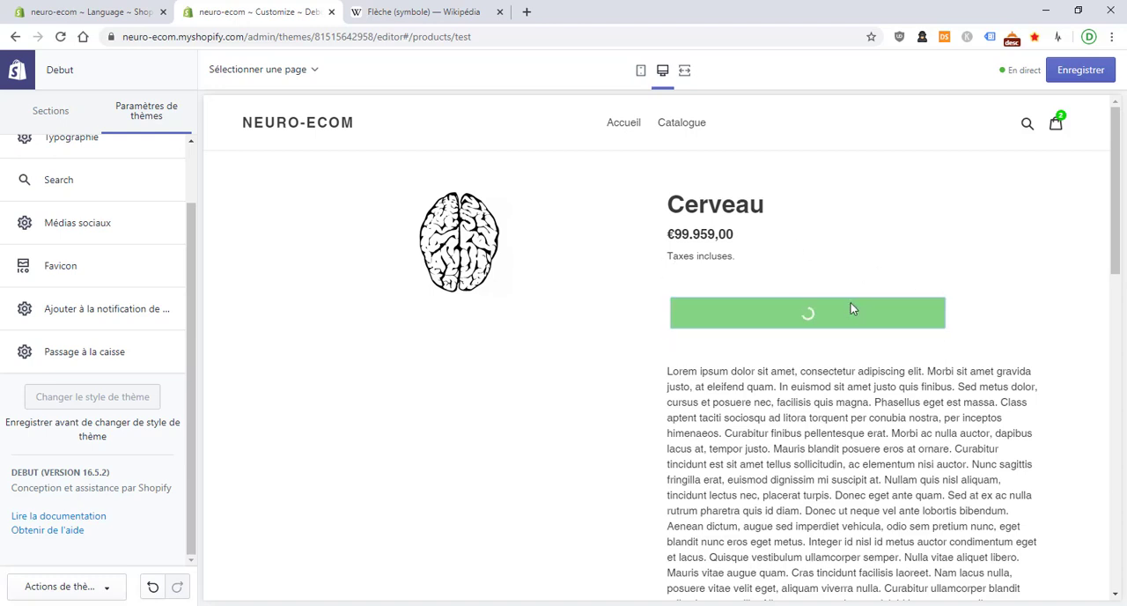
left_click(941, 212)
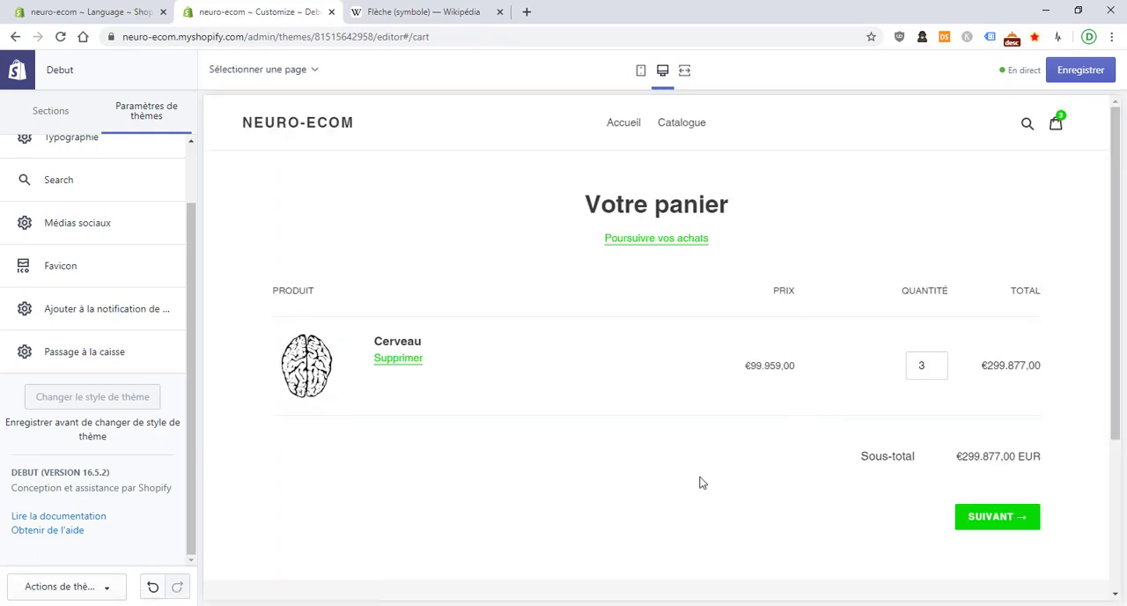
Start the checkout from the cart, fill in the contact e-mail and delivery address for Martinique, and continue to the shipping method page
left_click(1016, 519)
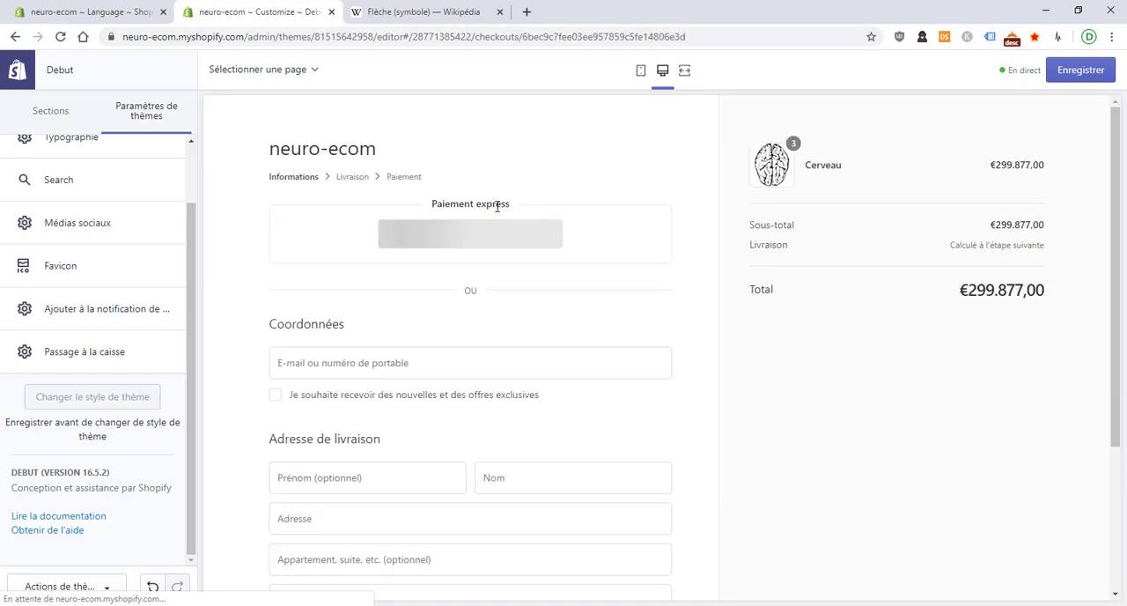
left_click(476, 354)
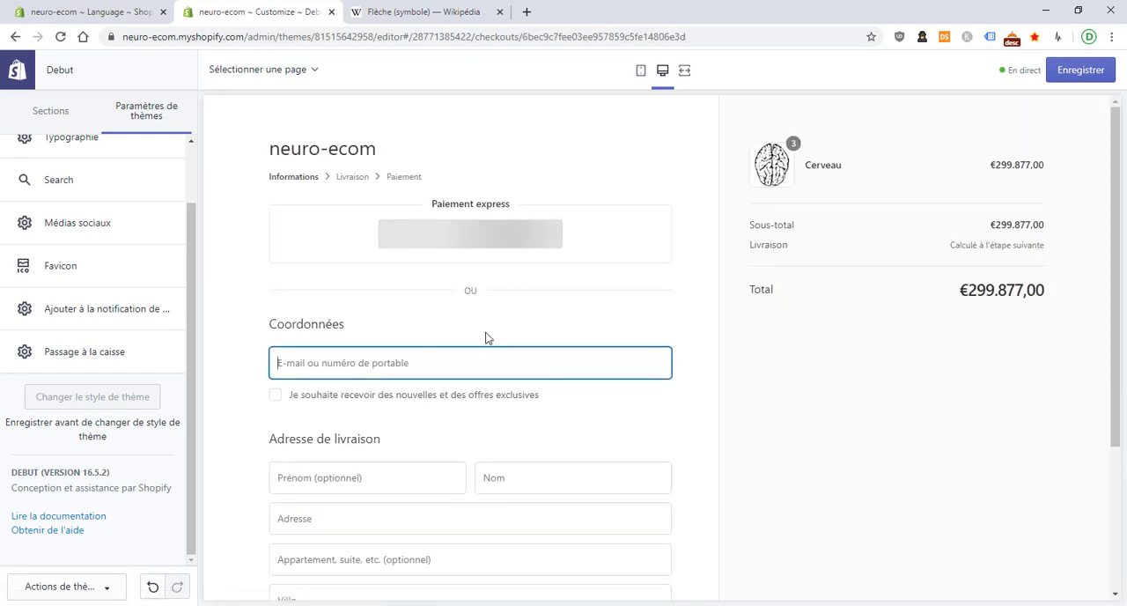
scroll(486, 336, "down", 2)
scroll(646, 467, "up", 2)
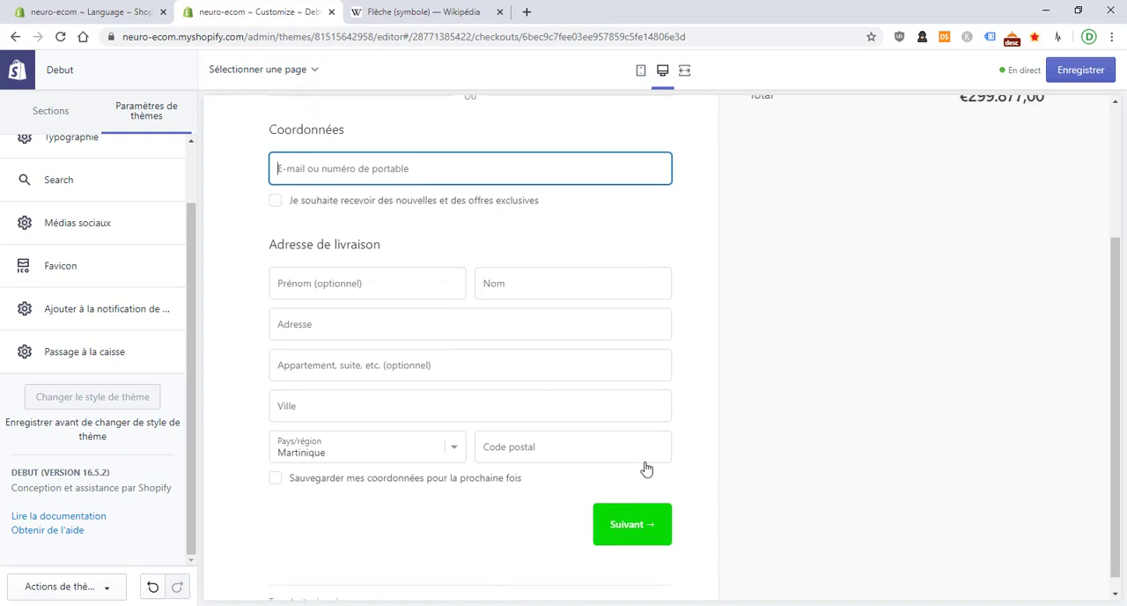
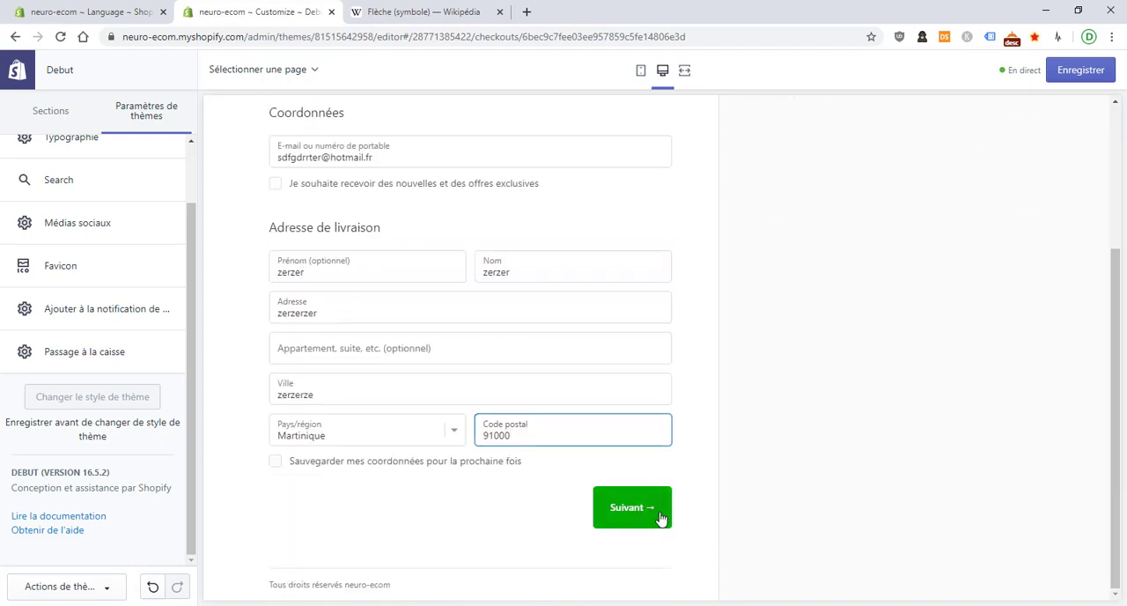
left_click(658, 520)
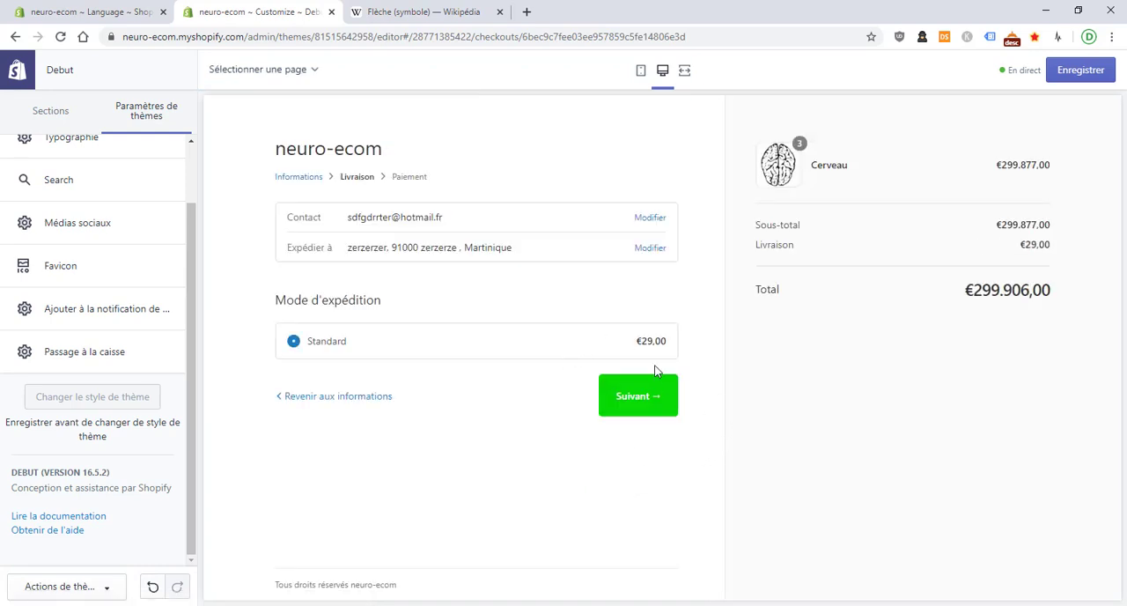
Continue to the payment page with Standard shipping and examine the reworded final validation button
left_click(621, 393)
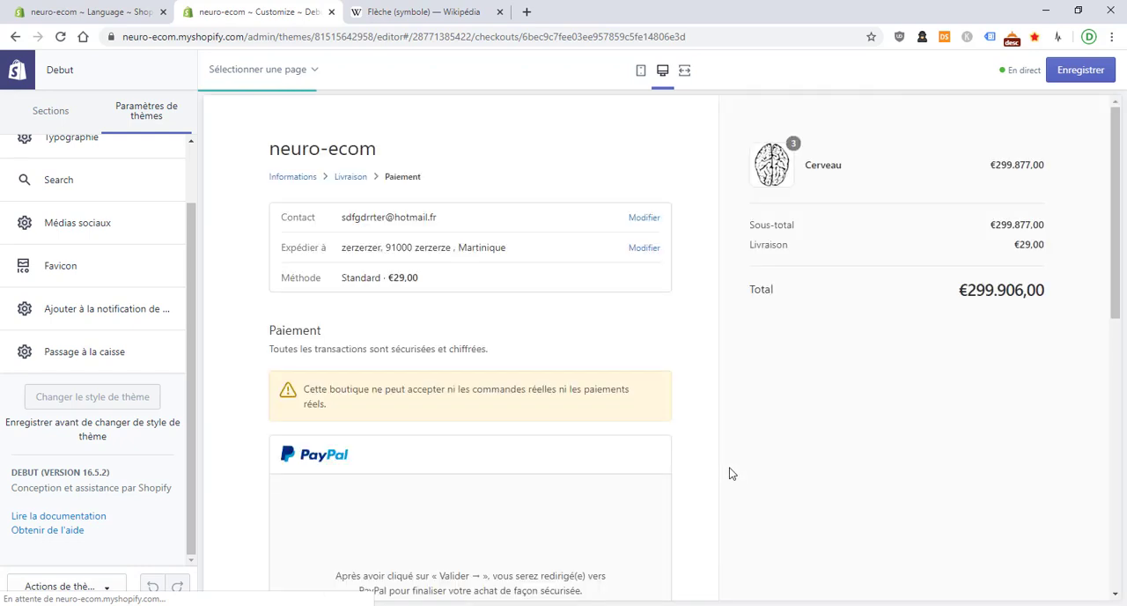
scroll(737, 445, "down", 5)
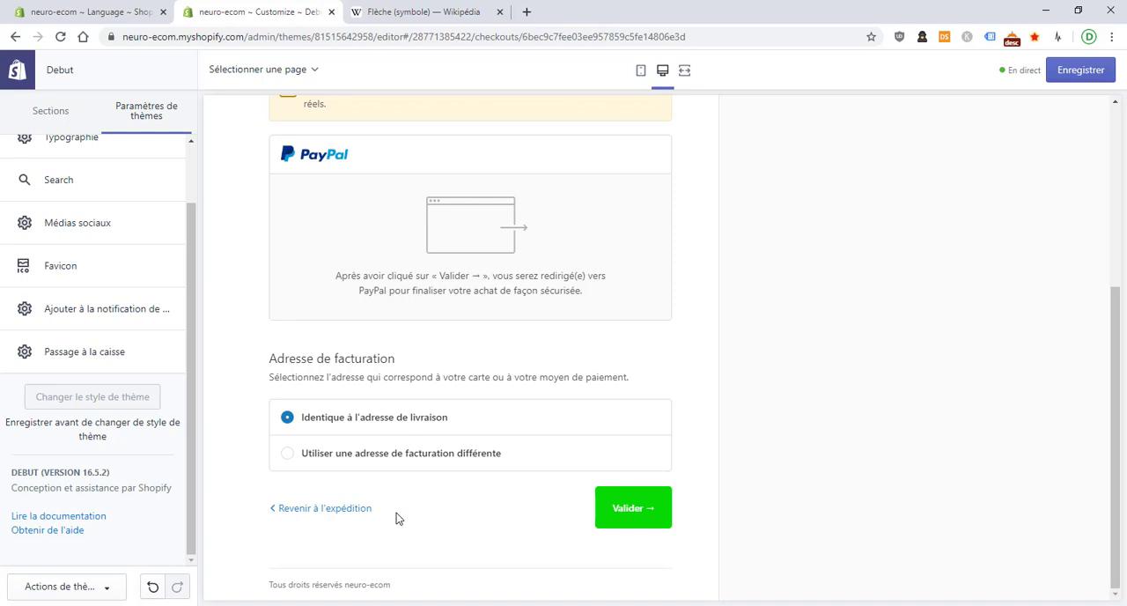
left_click_drag(397, 518, 273, 508)
left_click(256, 508)
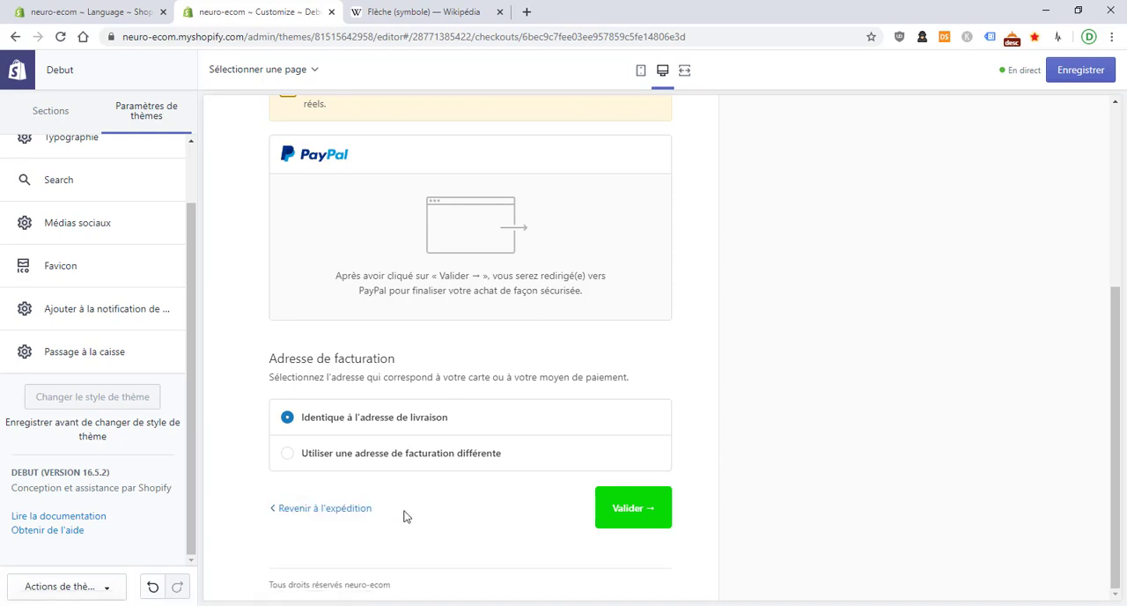